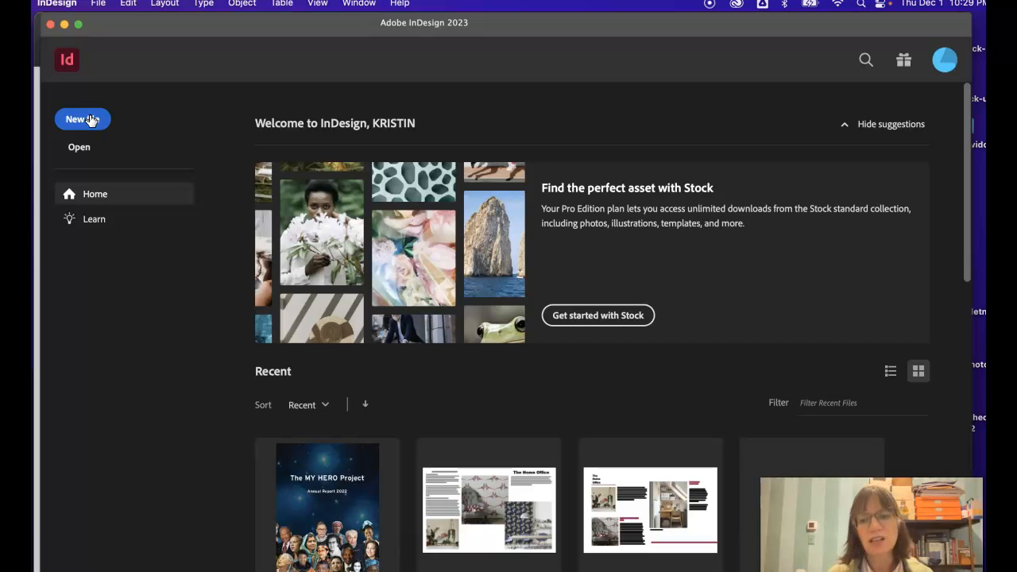
Step: Start a new document from the recent custom 25p6 x 36p0 preset and set its units to inches
{"action": "left_click", "coordinate": [87, 121]}
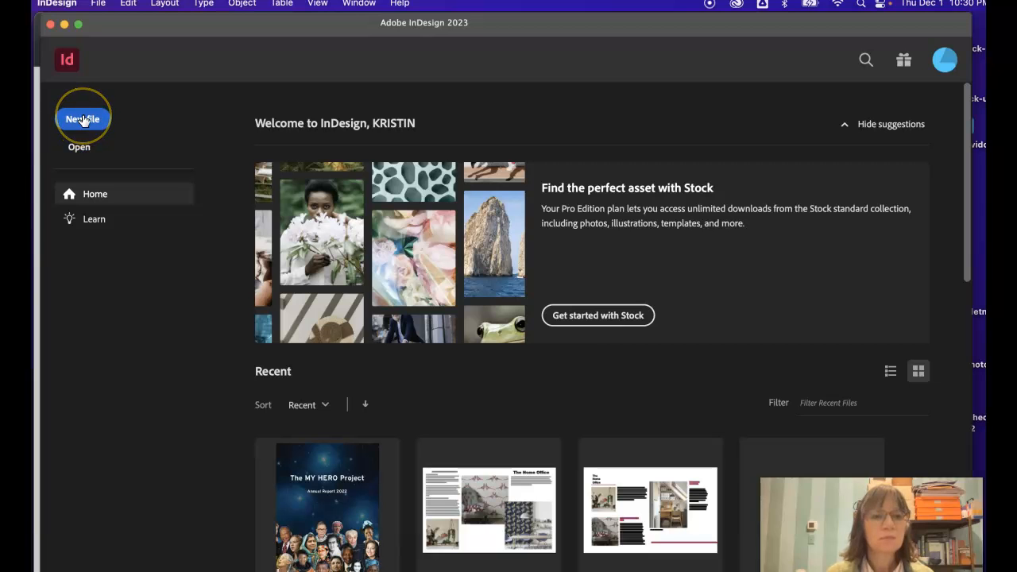
{"action": "left_click", "coordinate": [83, 119]}
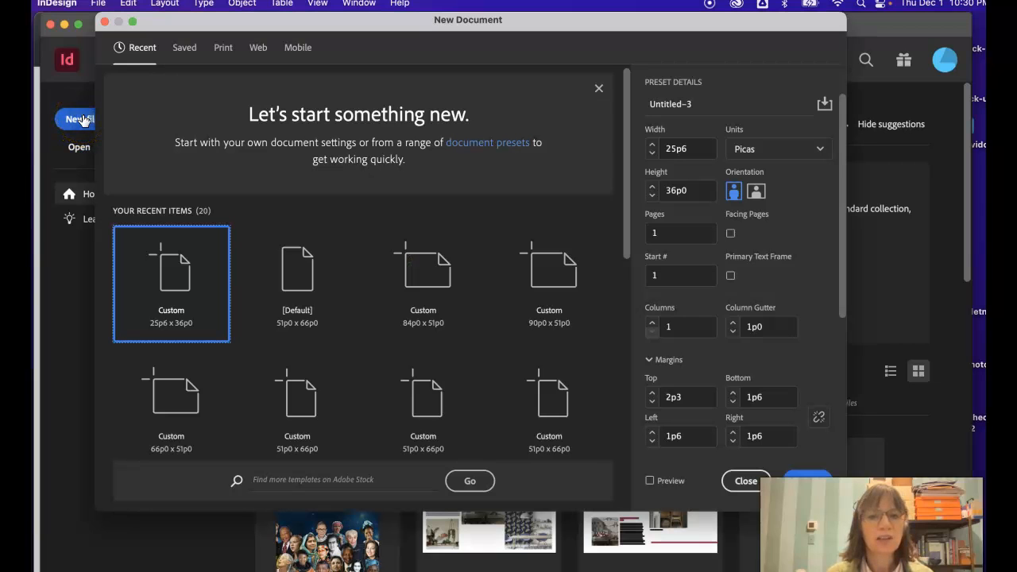
{"action": "left_click", "coordinate": [781, 151]}
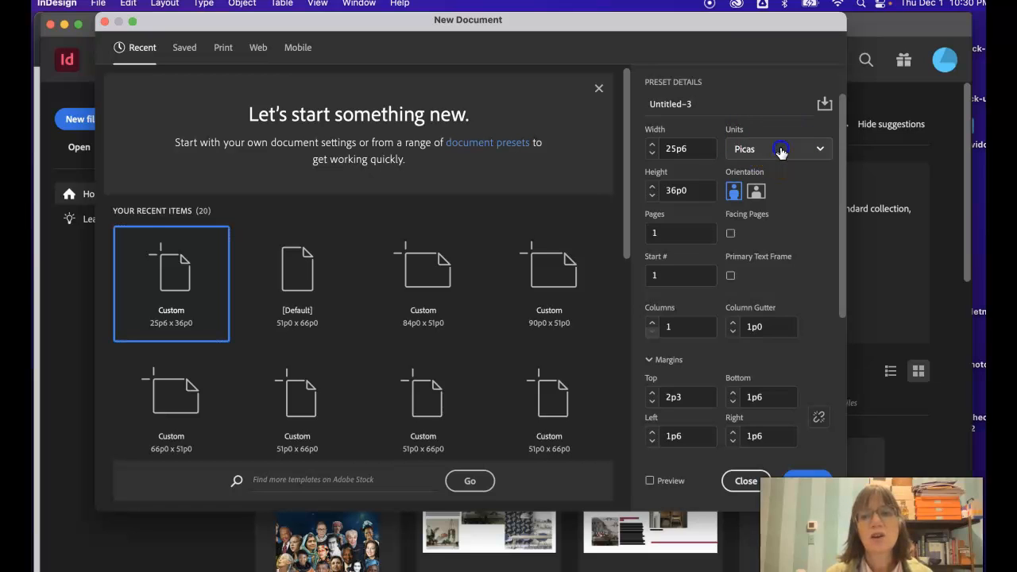
{"action": "left_click", "coordinate": [764, 221]}
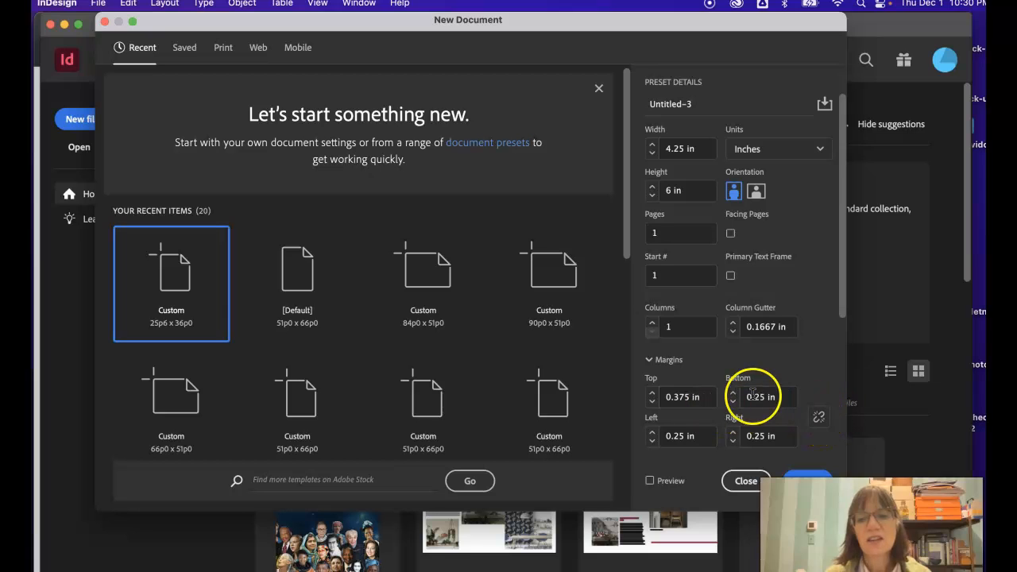
Step: Make all four document margins 0.25 in, then leave the margin values unlinked
{"action": "left_click", "coordinate": [818, 417]}
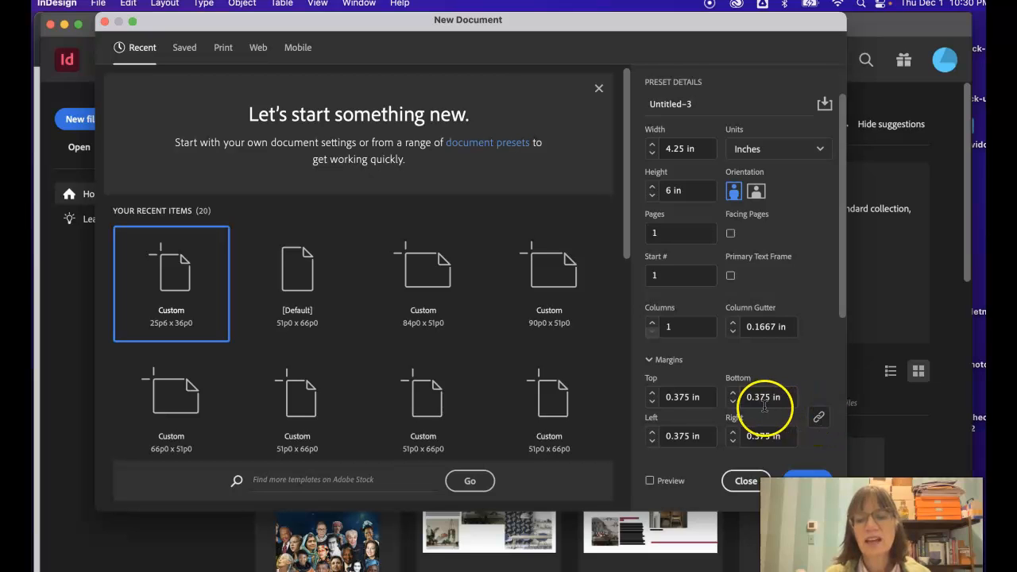
{"action": "left_click", "coordinate": [651, 403]}
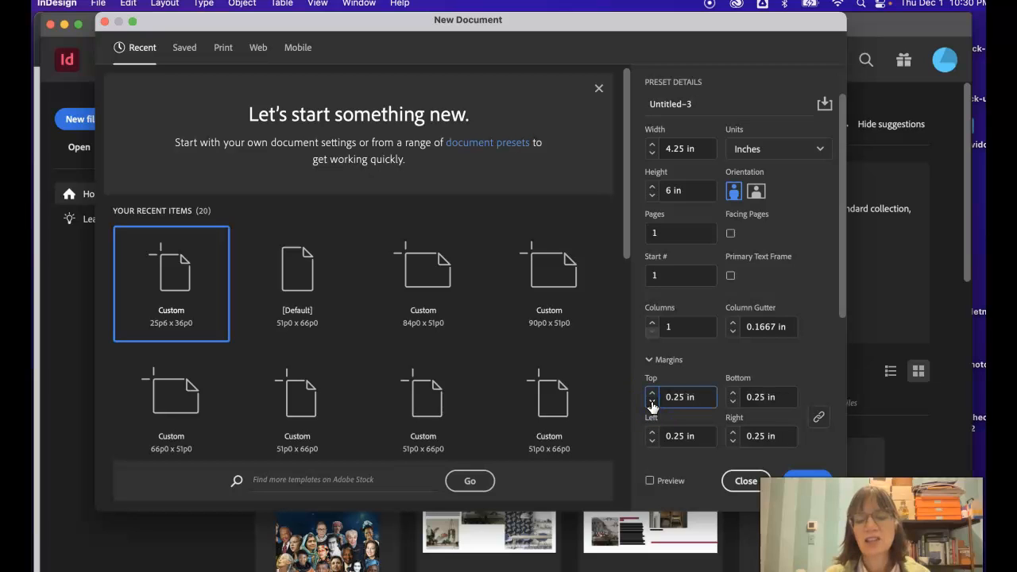
{"action": "left_click", "coordinate": [819, 416]}
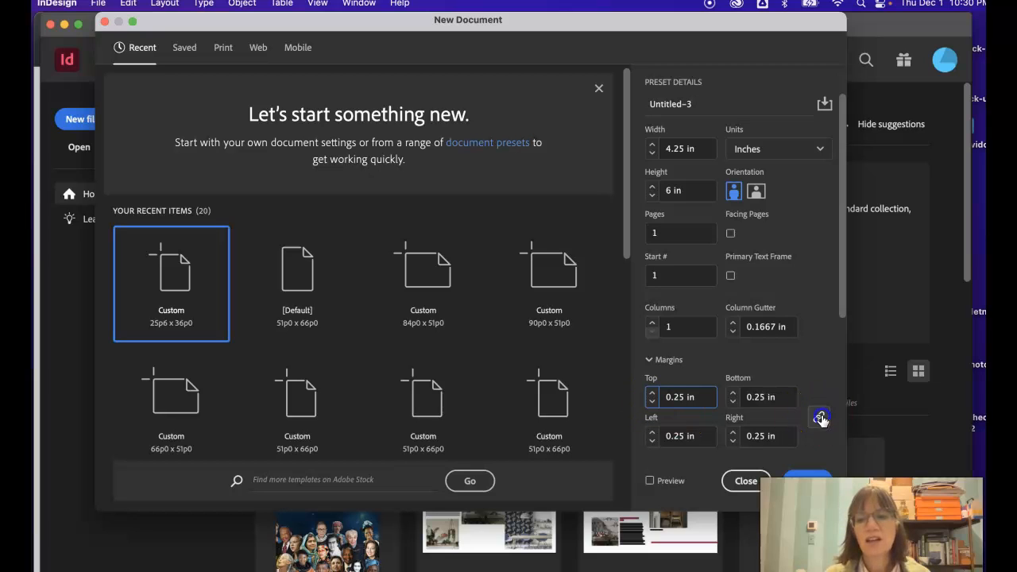
{"action": "left_click", "coordinate": [652, 394]}
{"action": "left_click", "coordinate": [651, 403]}
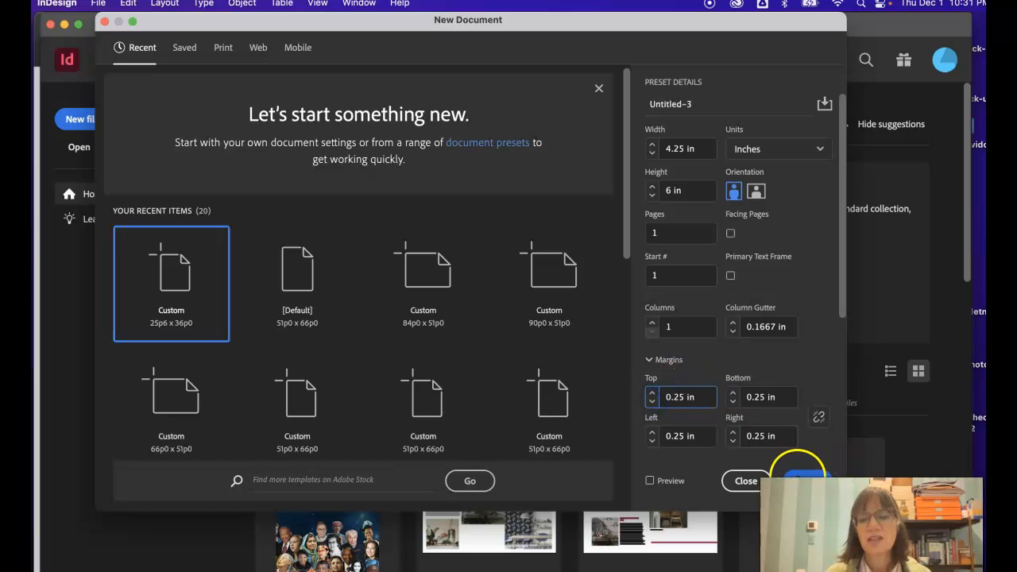
Step: Keep a linked 0.125 in bleed on all sides and create the 4.25 x 6 in document
{"action": "left_click_drag", "start_coordinate": [840, 288], "coordinate": [842, 425]}
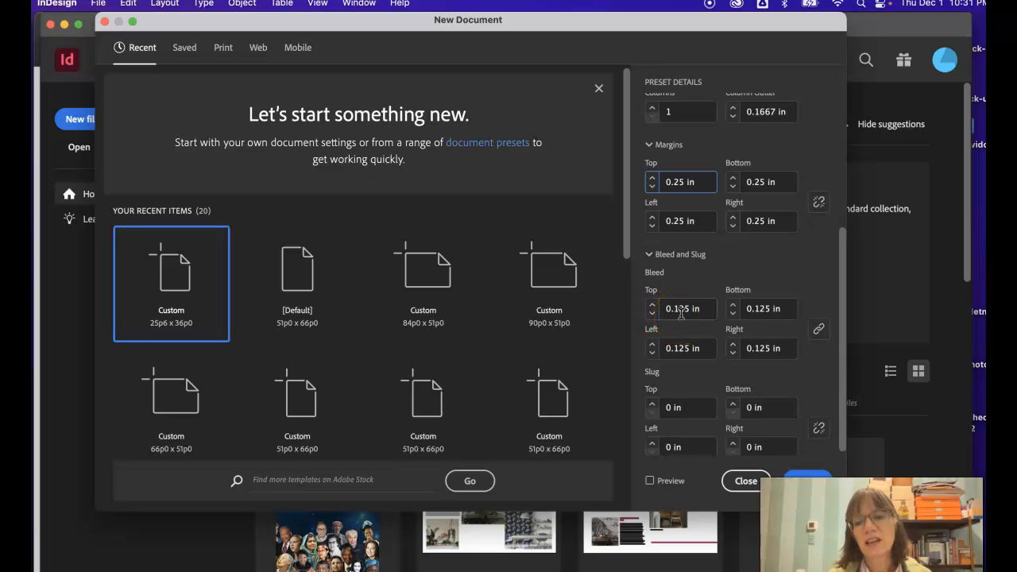
{"action": "scroll", "coordinate": [761, 407], "scroll_direction": "up", "scroll_amount": 1}
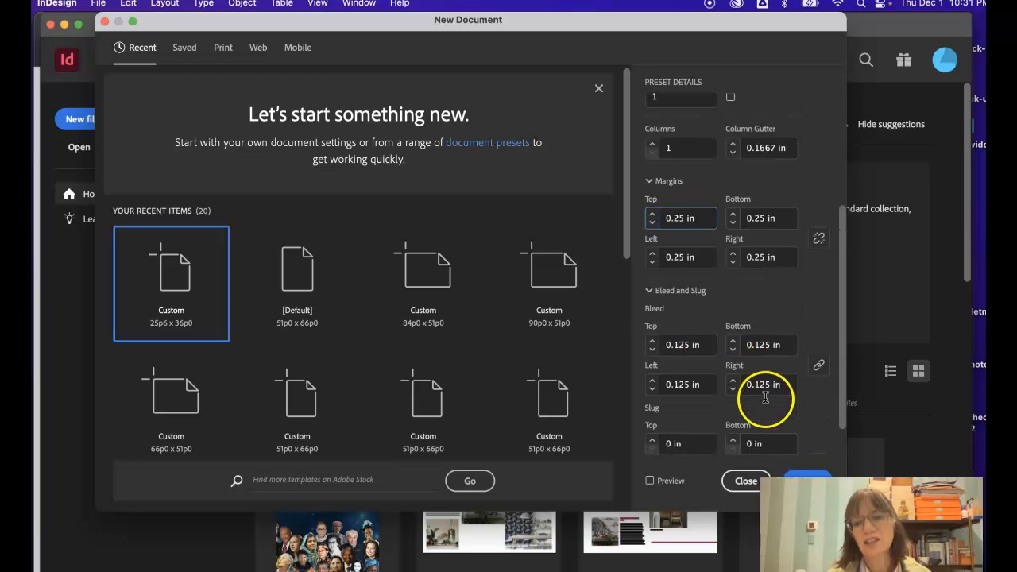
{"action": "left_click", "coordinate": [819, 363]}
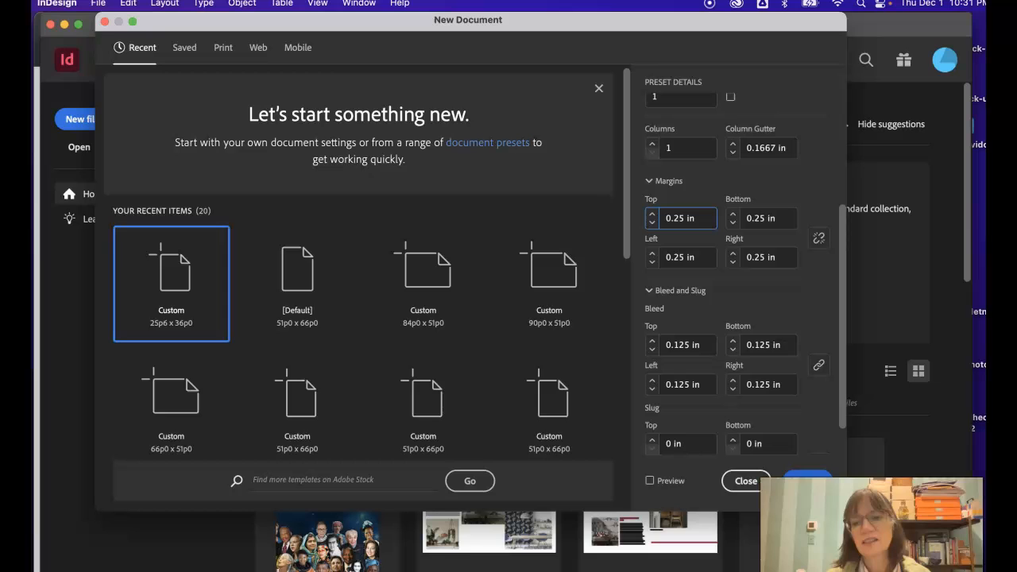
{"action": "left_click", "coordinate": [808, 479]}
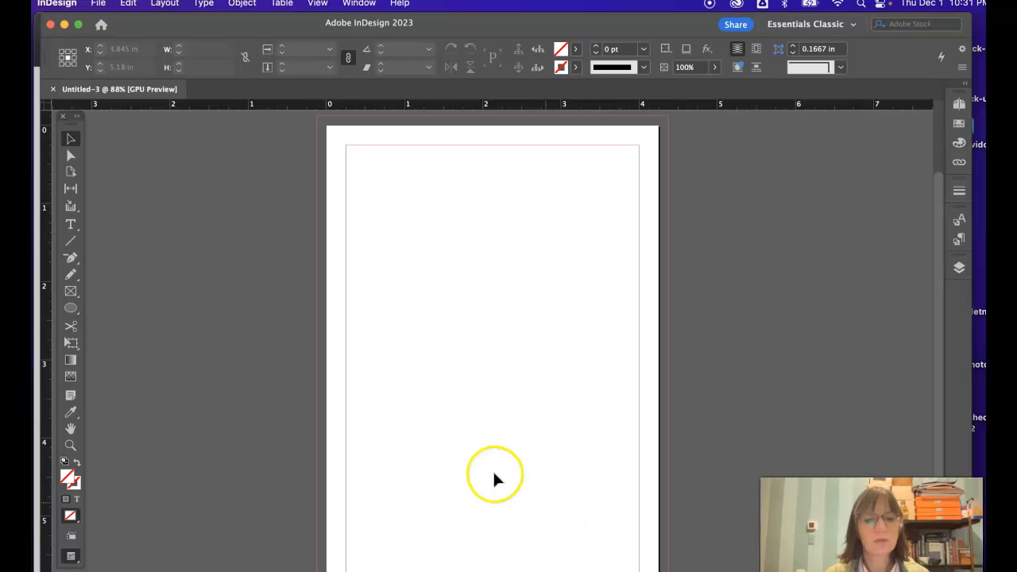
Step: Change the document's page orientation to landscape, making it 6 in wide and 4.25 in high
{"action": "left_click", "coordinate": [99, 5]}
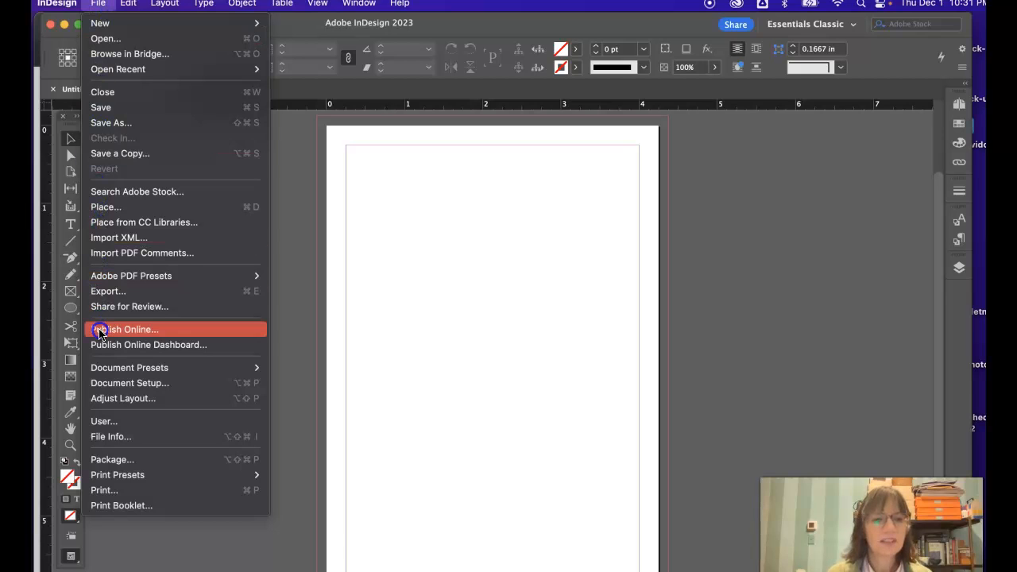
{"action": "left_click", "coordinate": [114, 384]}
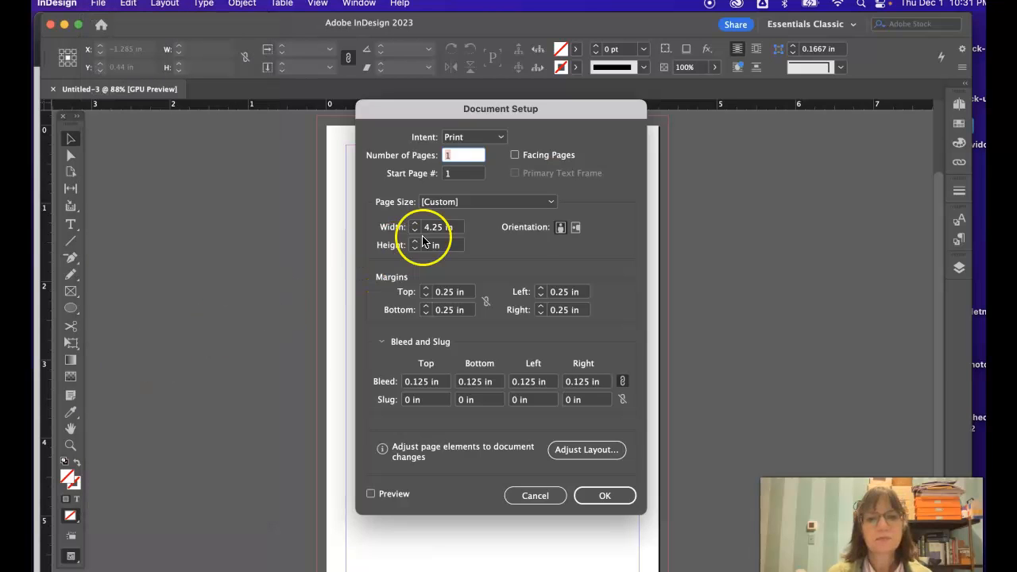
{"action": "left_click", "coordinate": [576, 228]}
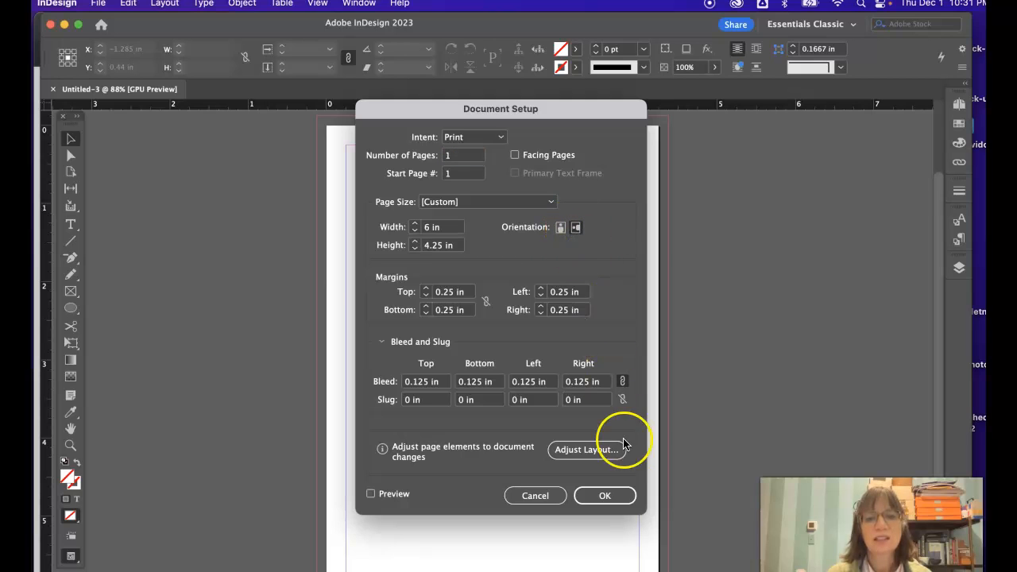
{"action": "left_click", "coordinate": [610, 495]}
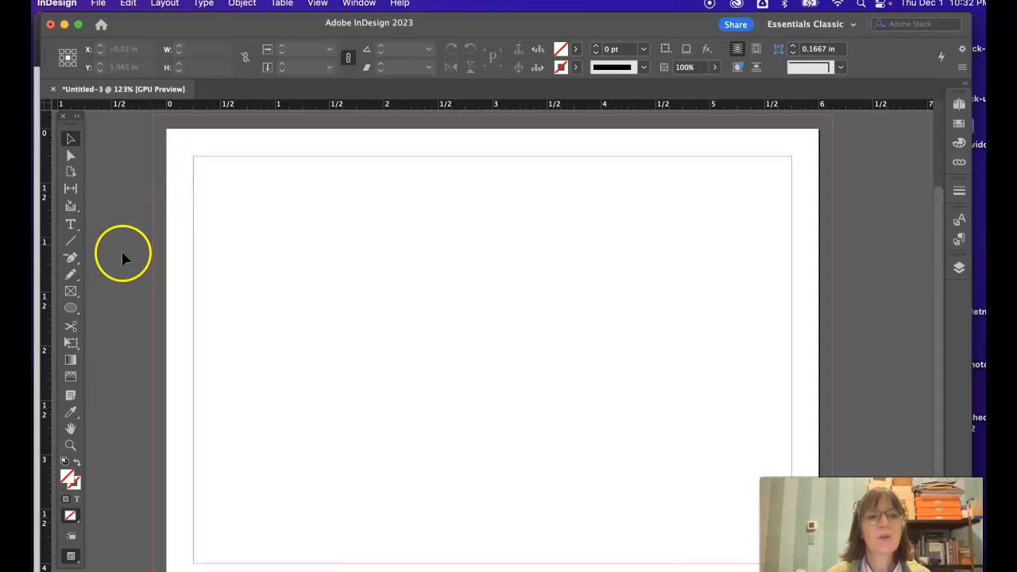
Step: Draw a rectangle frame about 6.25 x 0.84 in across the page's upper edge out to the bleed and fill it with purple
{"action": "left_click", "coordinate": [71, 291]}
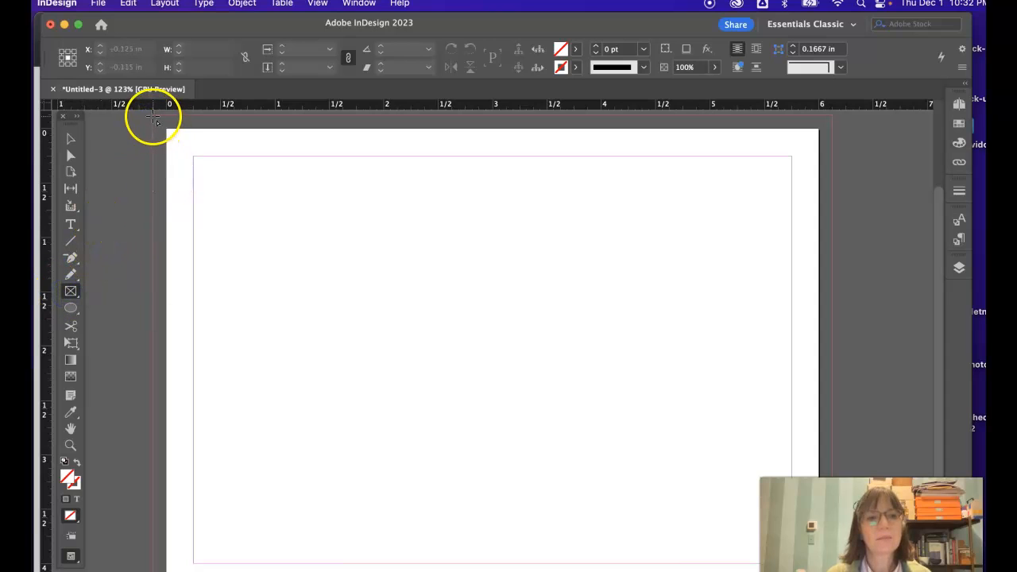
{"action": "left_click_drag", "start_coordinate": [151, 118], "coordinate": [832, 207]}
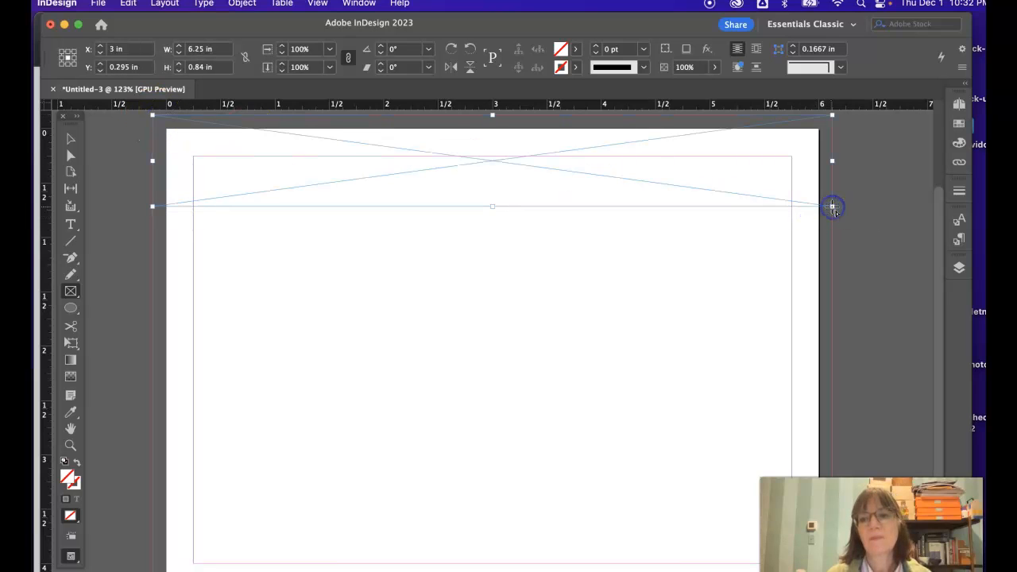
{"action": "left_click", "coordinate": [958, 143]}
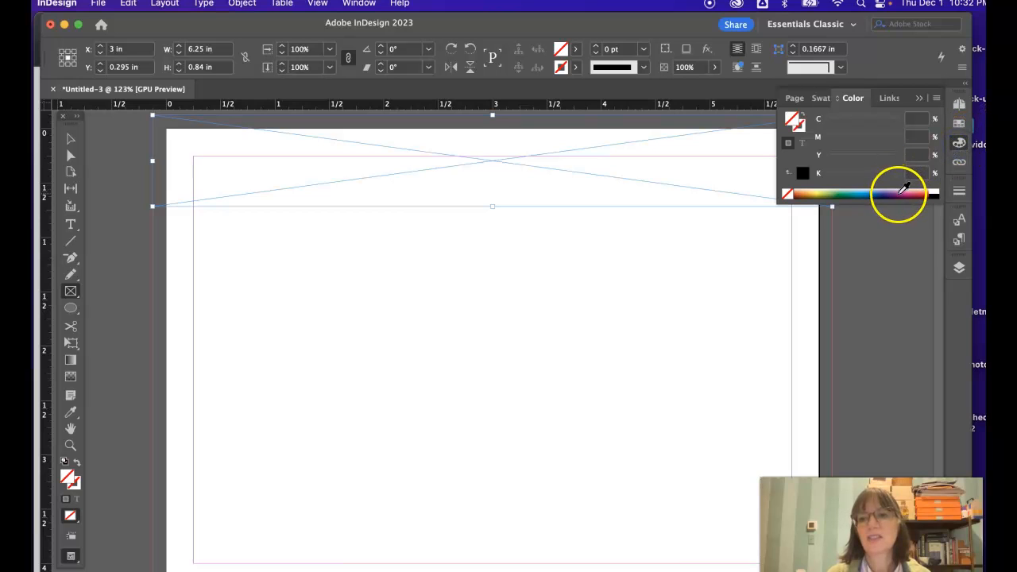
{"action": "left_click", "coordinate": [905, 193]}
{"action": "left_click", "coordinate": [919, 99]}
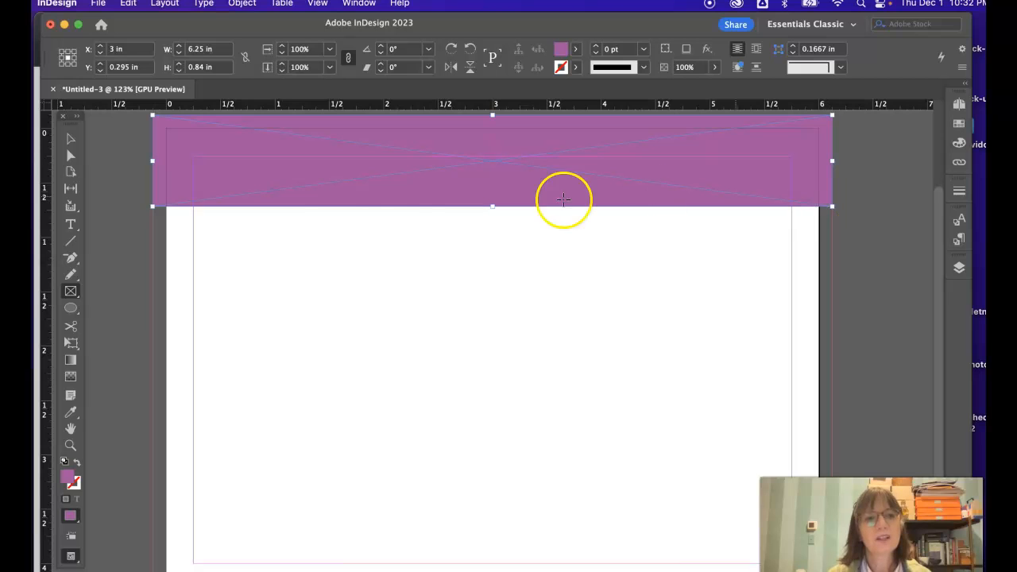
{"action": "left_click", "coordinate": [70, 138]}
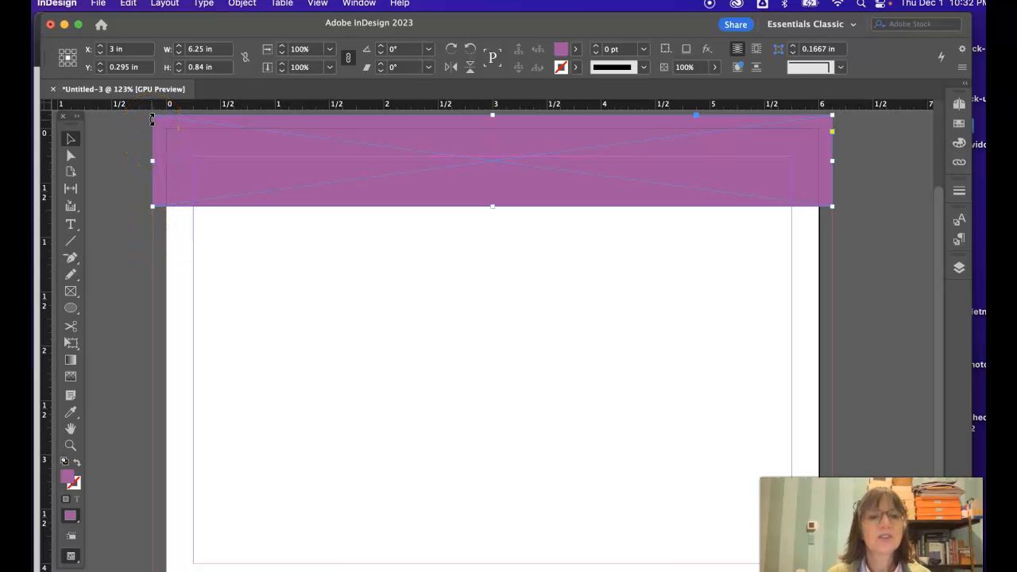
{"action": "mouse_move", "coordinate": [155, 117]}
{"action": "left_mouse_down"}
{"action": "mouse_move", "coordinate": [212, 182]}
{"action": "mouse_move", "coordinate": [186, 141]}
{"action": "mouse_move", "coordinate": [153, 117]}
{"action": "left_mouse_up"}
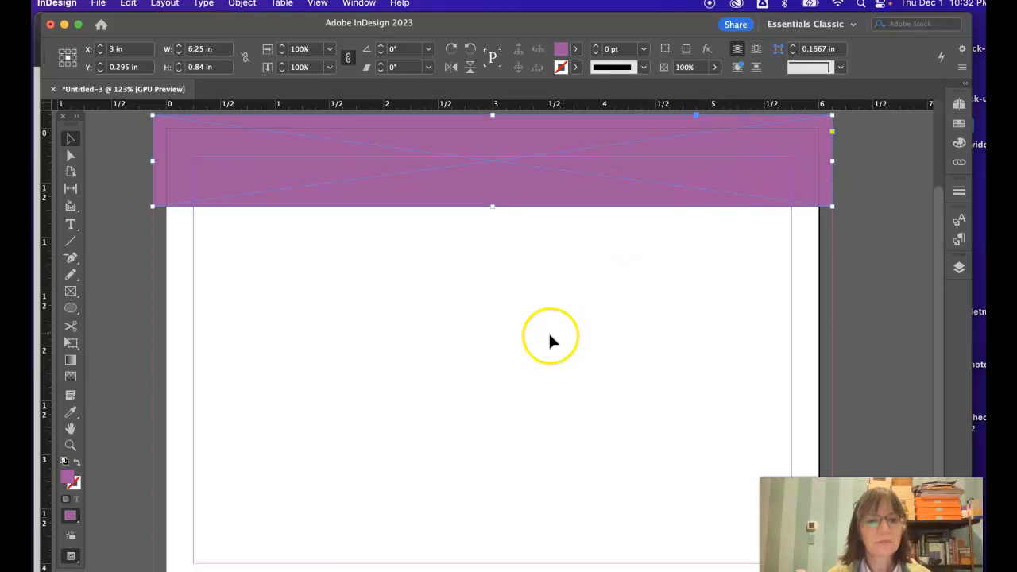
{"action": "left_click", "coordinate": [506, 335]}
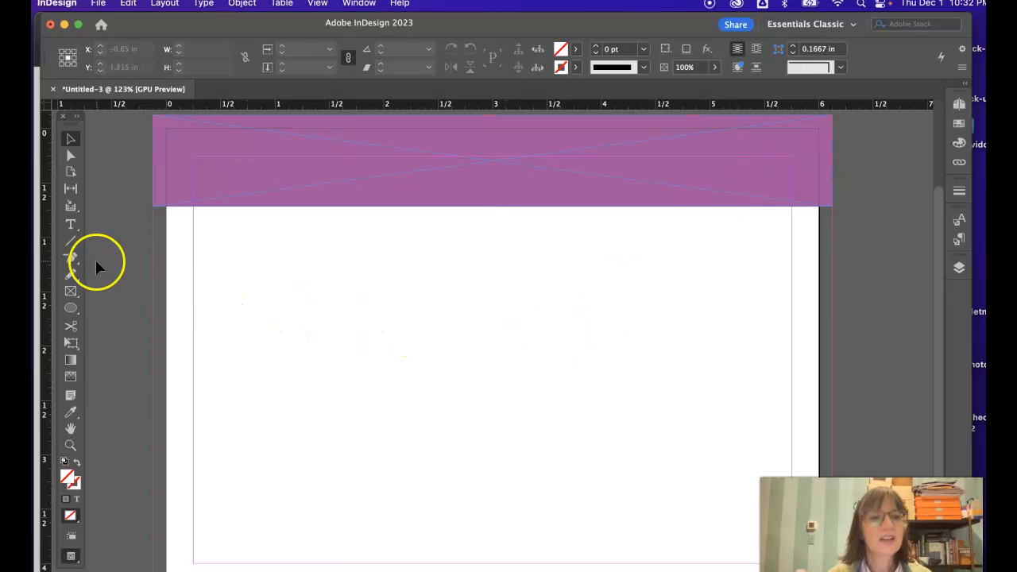
Step: Create a text frame beneath the purple band at the left margin and enter "Post Card Design", with spaces between the words
{"action": "left_click", "coordinate": [71, 228]}
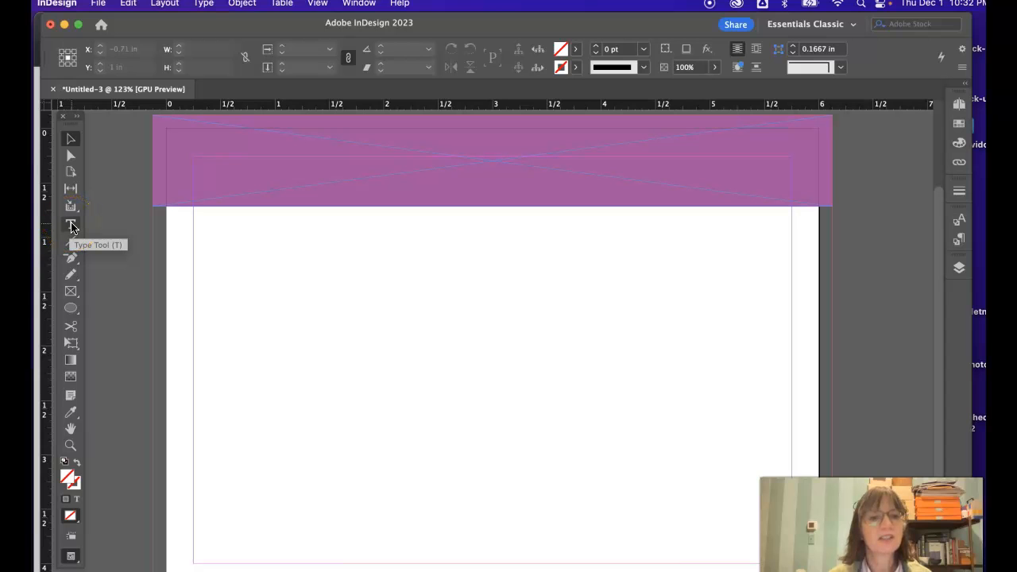
{"action": "left_click", "coordinate": [72, 228]}
{"action": "left_click_drag", "start_coordinate": [198, 240], "coordinate": [533, 405]}
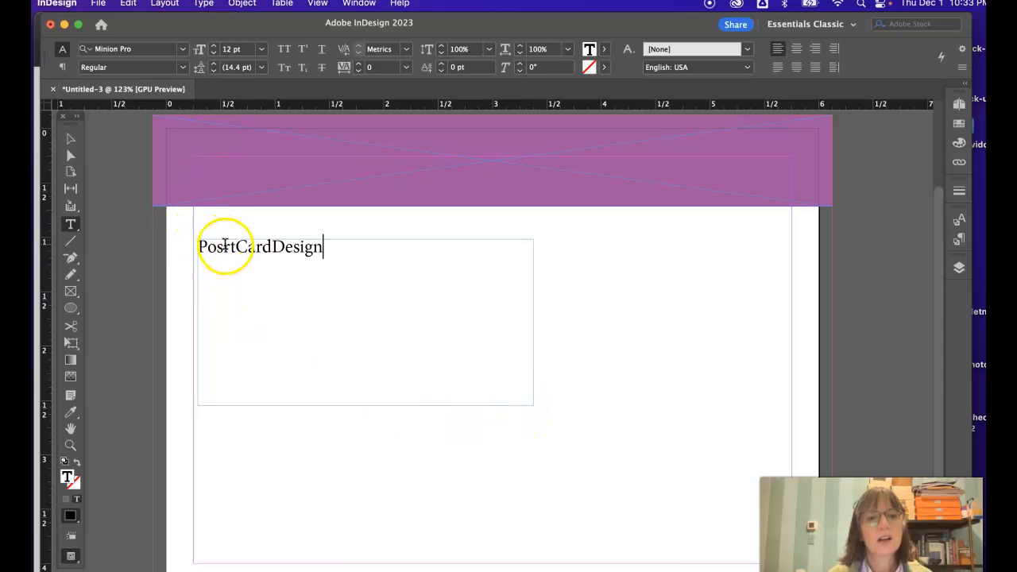
{"action": "left_click", "coordinate": [229, 247]}
{"action": "key", "text": "BackSpace"}
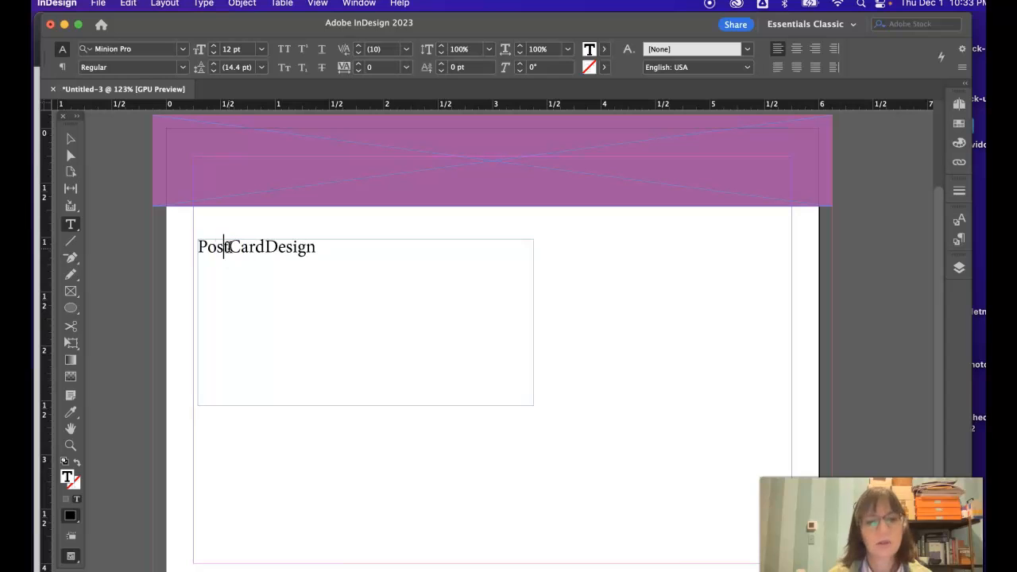
{"action": "left_click", "coordinate": [230, 247]}
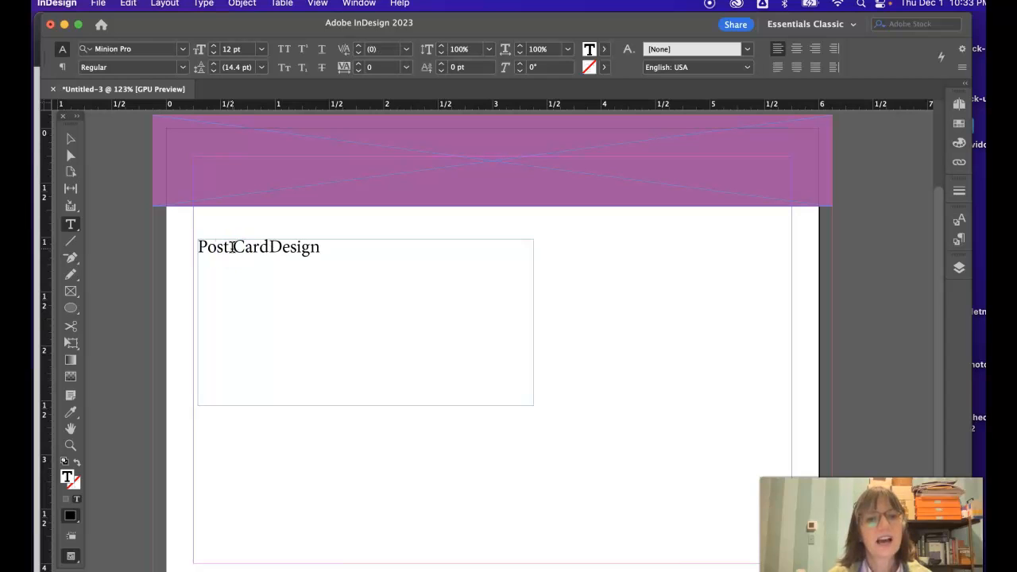
{"action": "left_click", "coordinate": [267, 246]}
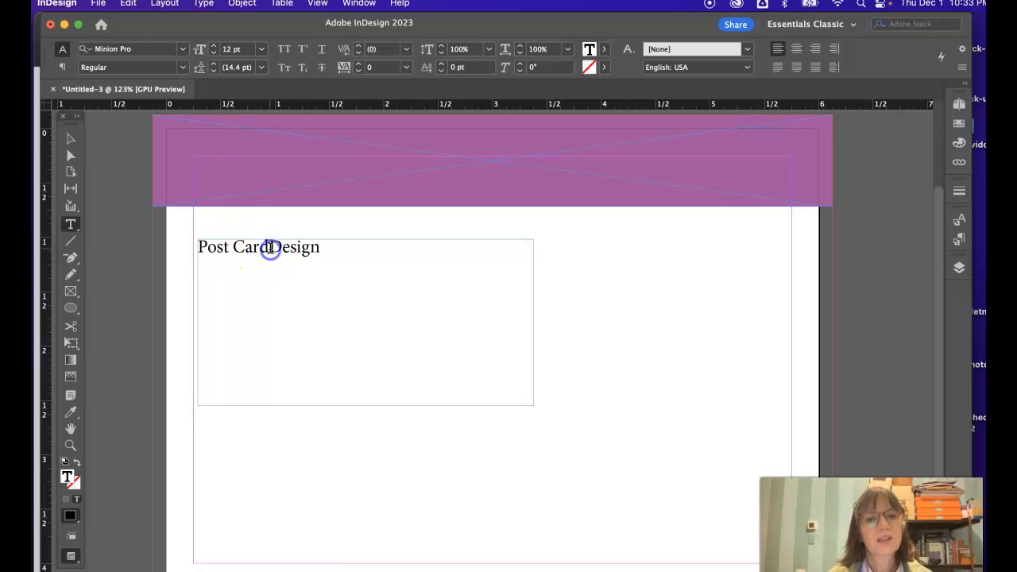
{"action": "left_click", "coordinate": [328, 247]}
Step: Break the "Post Card Design" text into three lines with one word on each line
{"action": "left_click_drag", "start_coordinate": [335, 249], "coordinate": [160, 252]}
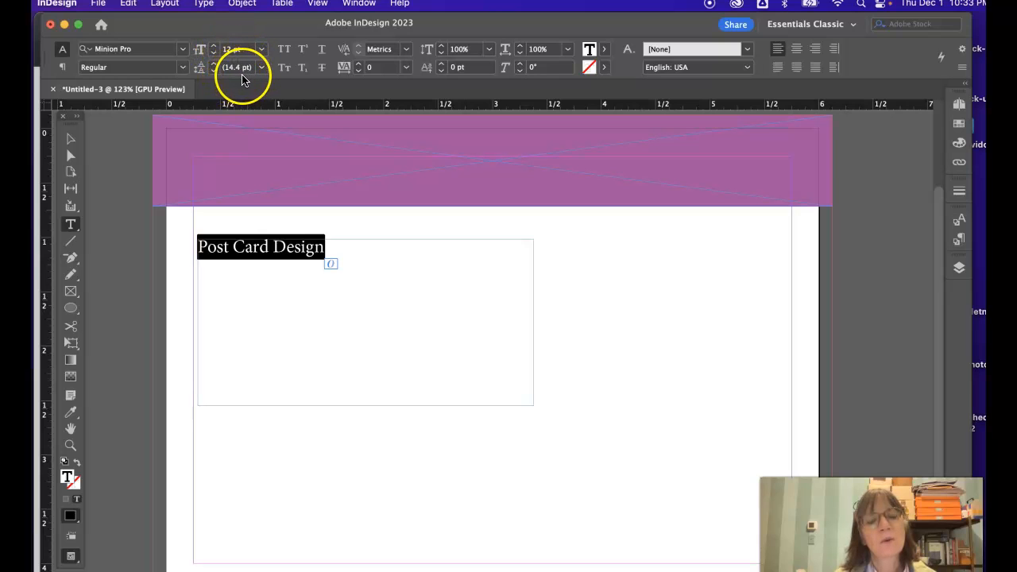
{"action": "left_click_drag", "start_coordinate": [322, 247], "coordinate": [186, 252]}
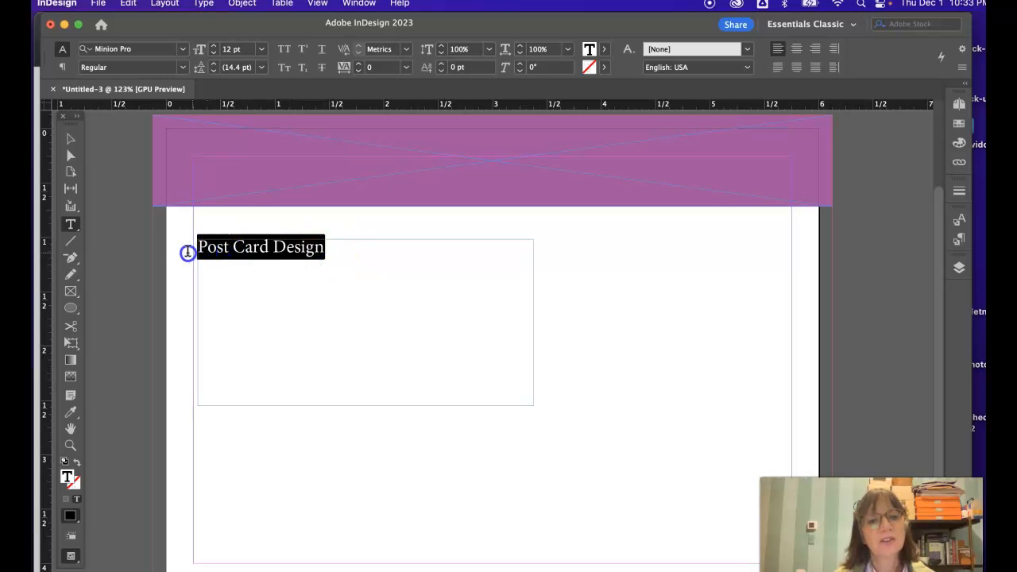
{"action": "left_click", "coordinate": [231, 246]}
{"action": "key", "text": "Return"}
{"action": "left_click", "coordinate": [239, 268]}
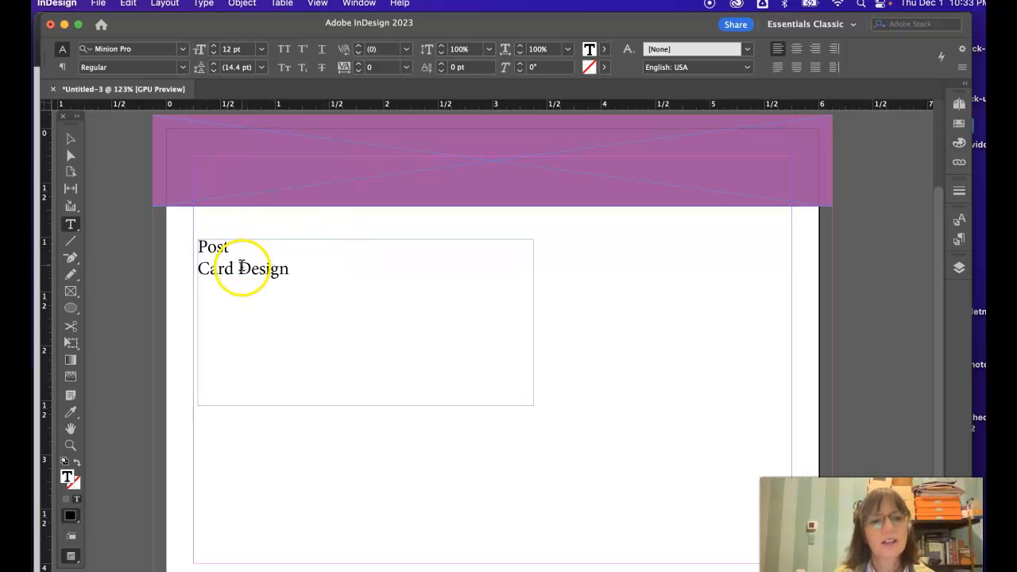
{"action": "key", "text": "Return"}
{"action": "left_click", "coordinate": [227, 291]}
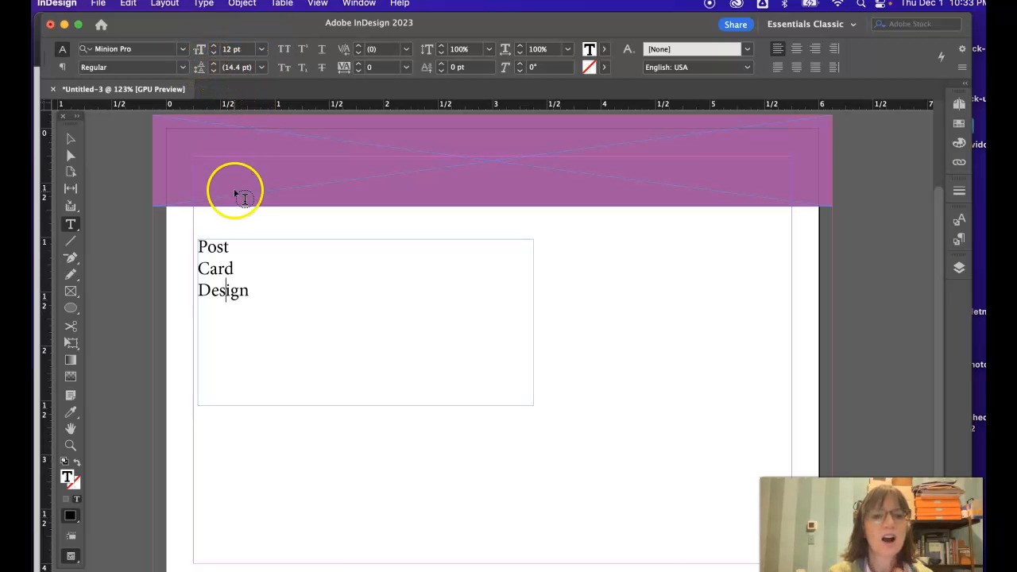
Step: Increase the font size of all three lines of text to 15 pt
{"action": "left_click_drag", "start_coordinate": [250, 293], "coordinate": [183, 246]}
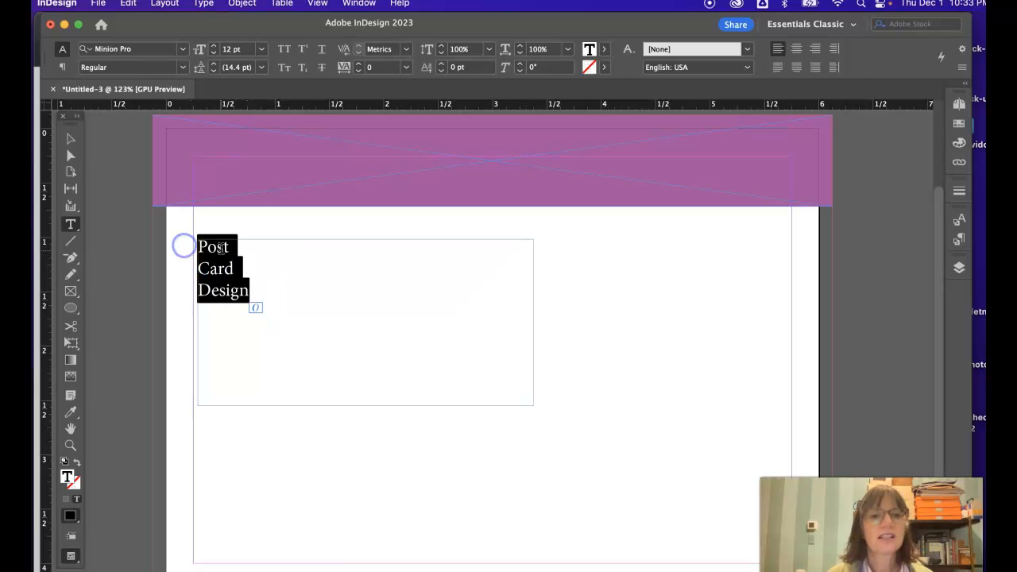
{"action": "left_click", "coordinate": [213, 49]}
{"action": "left_click", "coordinate": [213, 48]}
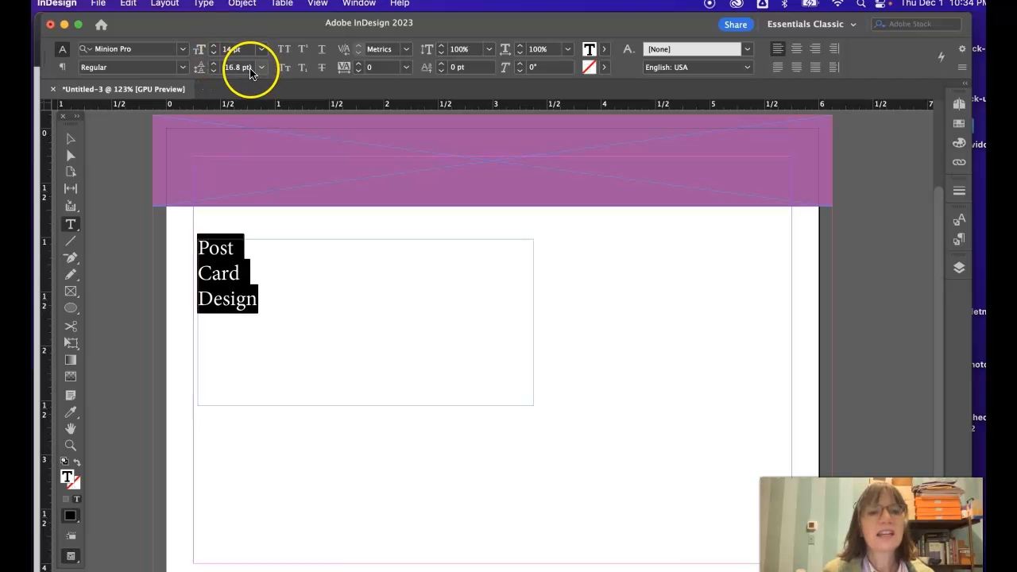
{"action": "left_click", "coordinate": [213, 48]}
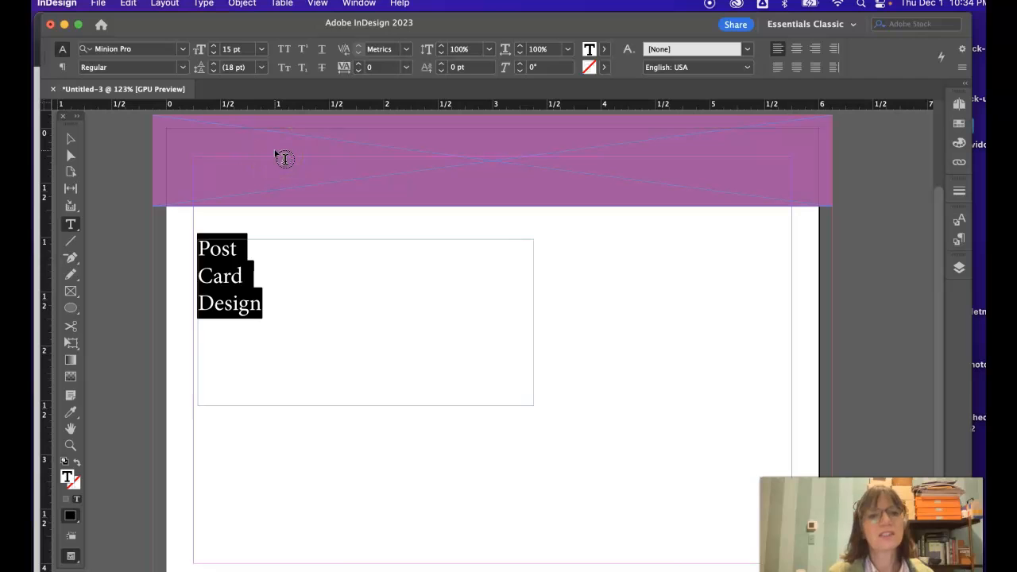
Step: Tighten the leading of the three selected title lines to 13 pt
{"action": "left_click", "coordinate": [214, 72]}
{"action": "left_click", "coordinate": [213, 71]}
{"action": "left_click", "coordinate": [213, 72]}
{"action": "left_click", "coordinate": [214, 71]}
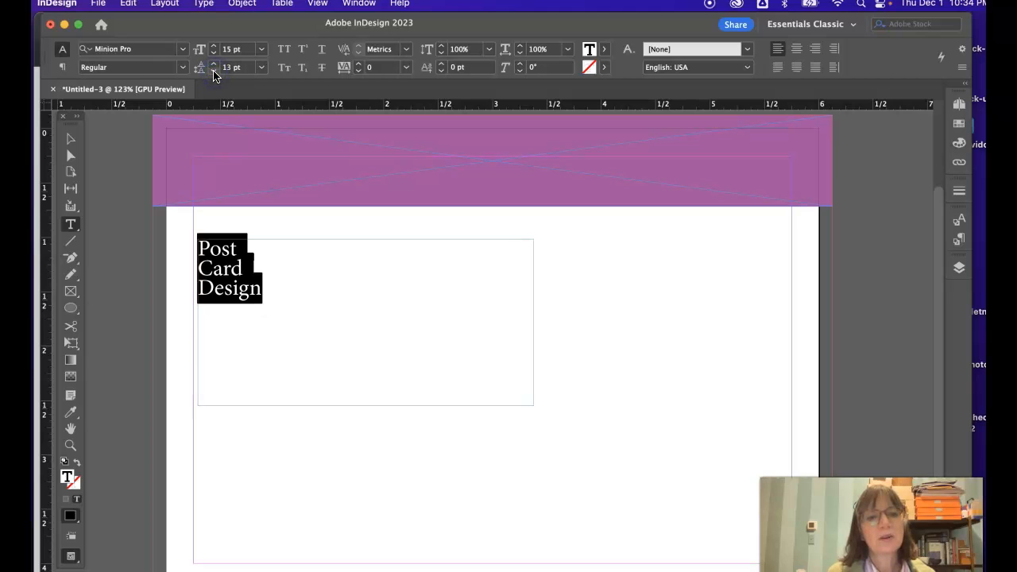
Step: Increase the leading of the three title lines to 24 pt
{"action": "left_click", "coordinate": [214, 63]}
{"action": "left_click", "coordinate": [214, 63]}
{"action": "left_click", "coordinate": [213, 63]}
{"action": "left_click", "coordinate": [214, 63]}
{"action": "left_click", "coordinate": [214, 63]}
{"action": "left_click", "coordinate": [214, 63]}
{"action": "left_click", "coordinate": [213, 63]}
{"action": "left_click", "coordinate": [214, 63]}
{"action": "left_click", "coordinate": [214, 63]}
{"action": "left_click", "coordinate": [213, 63]}
{"action": "left_click", "coordinate": [214, 63]}
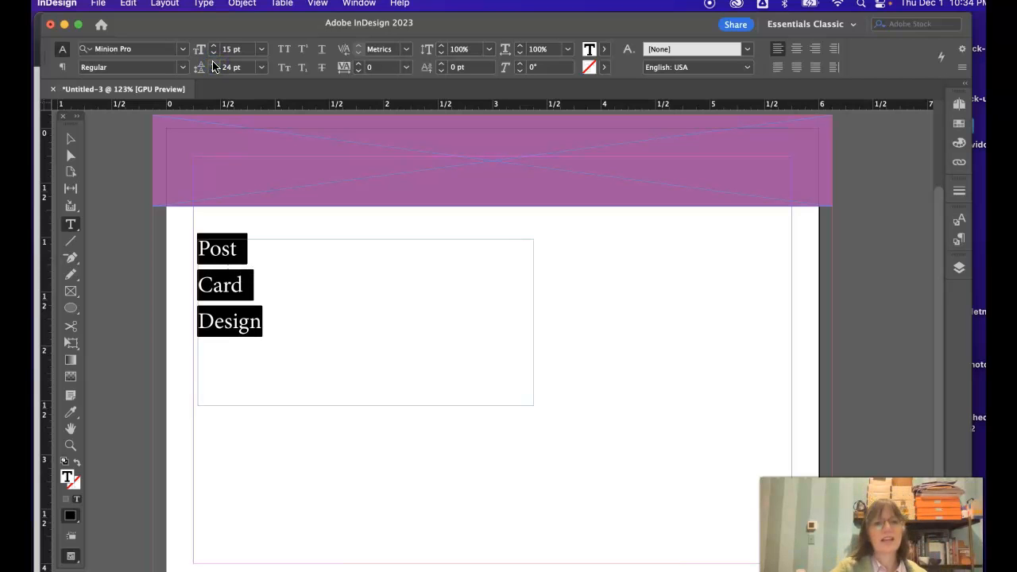
Step: Set all three title lines to the Bold font style
{"action": "left_click", "coordinate": [262, 283]}
{"action": "left_click_drag", "start_coordinate": [265, 322], "coordinate": [166, 222]}
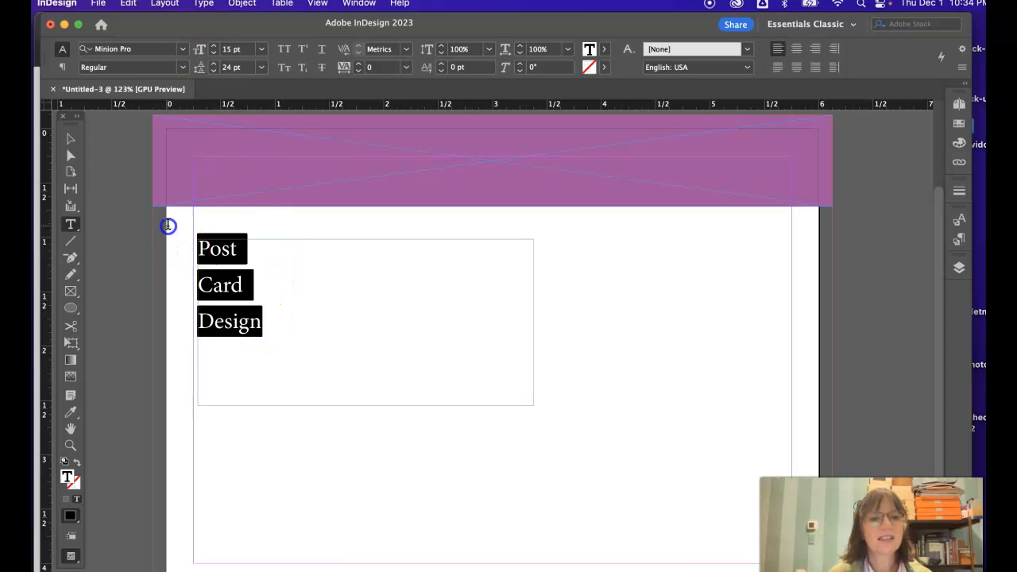
{"action": "left_click", "coordinate": [183, 68]}
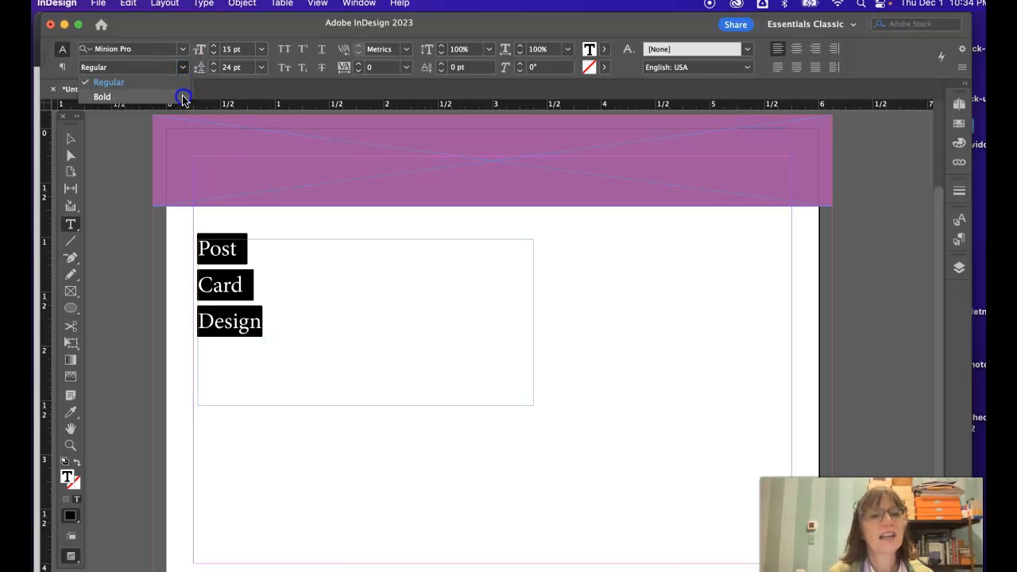
{"action": "left_click", "coordinate": [182, 98]}
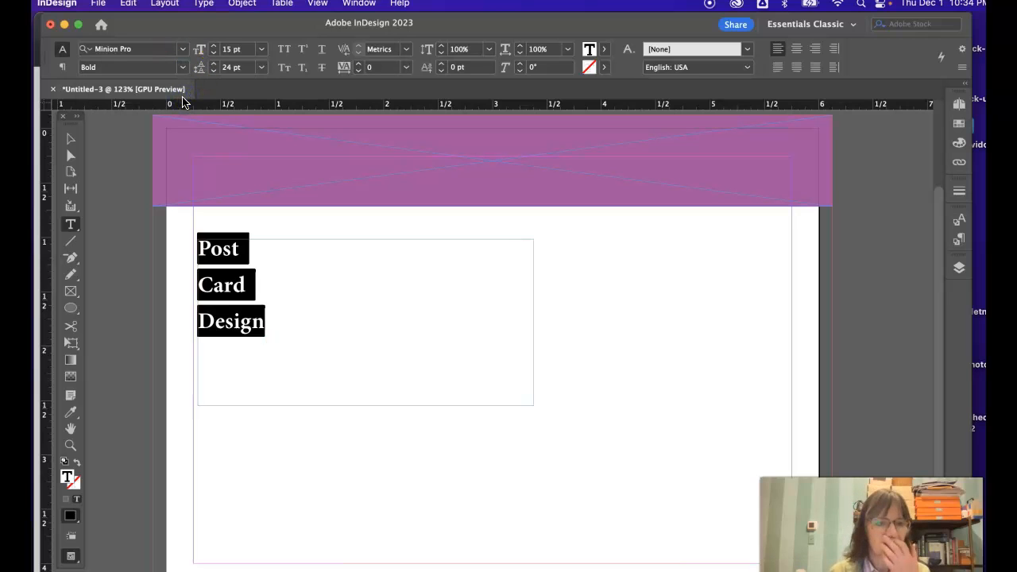
Step: Examine which styles Minion Pro offers and compare them with the styles of the Menlo, Marion and Meta Pro font families
{"action": "left_click", "coordinate": [183, 69]}
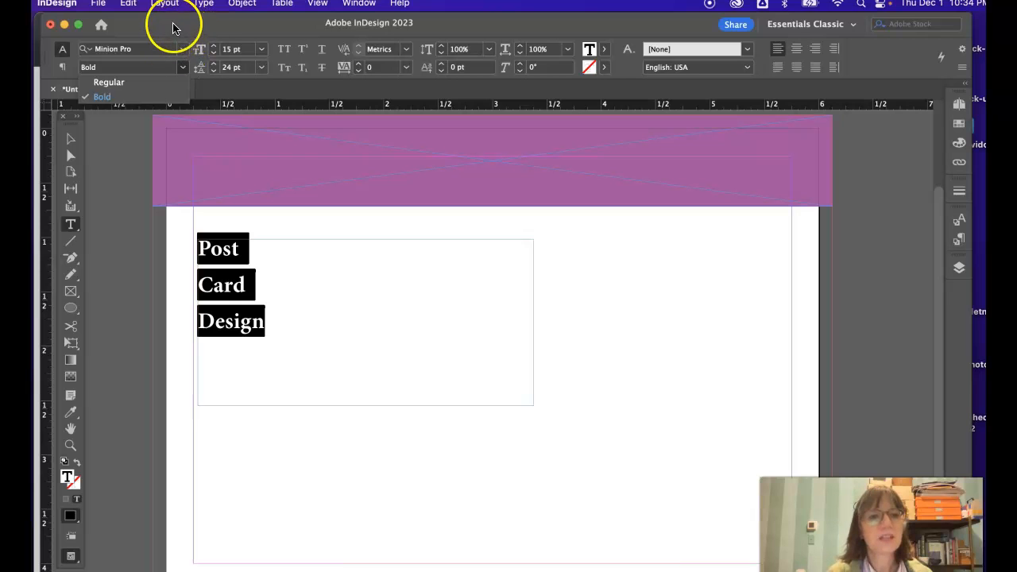
{"action": "left_click", "coordinate": [183, 53]}
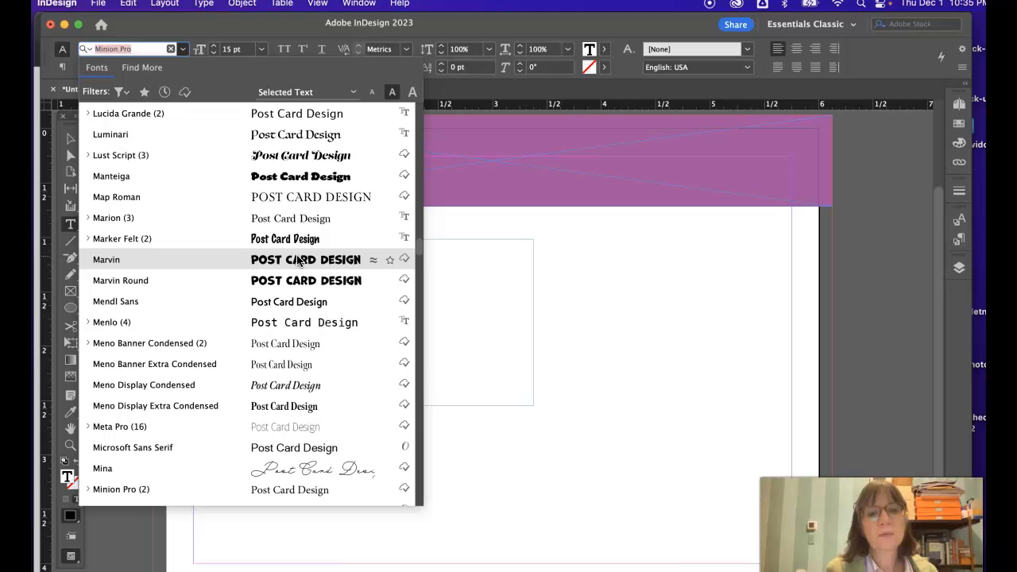
{"action": "left_click", "coordinate": [87, 323]}
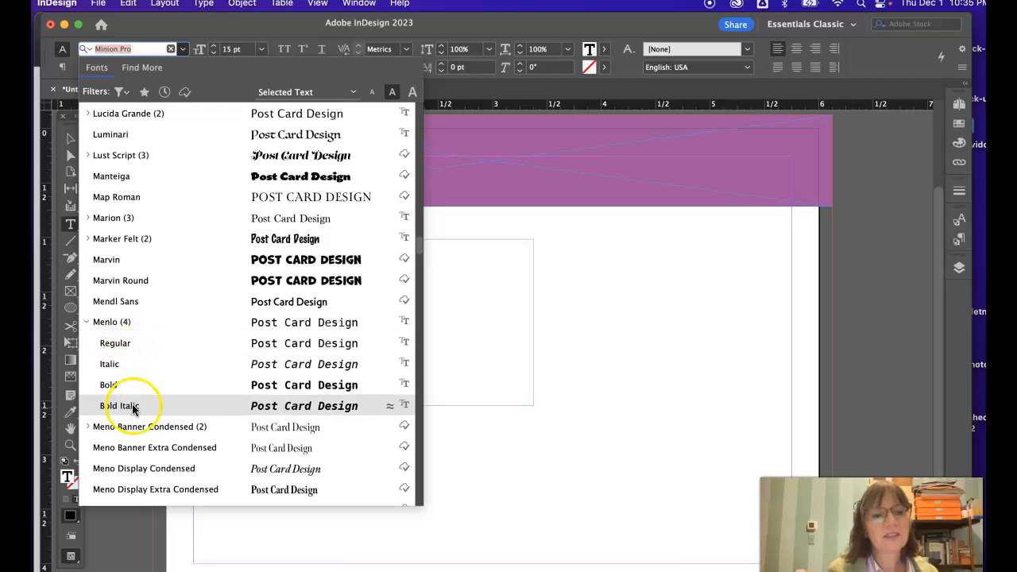
{"action": "left_click", "coordinate": [87, 322]}
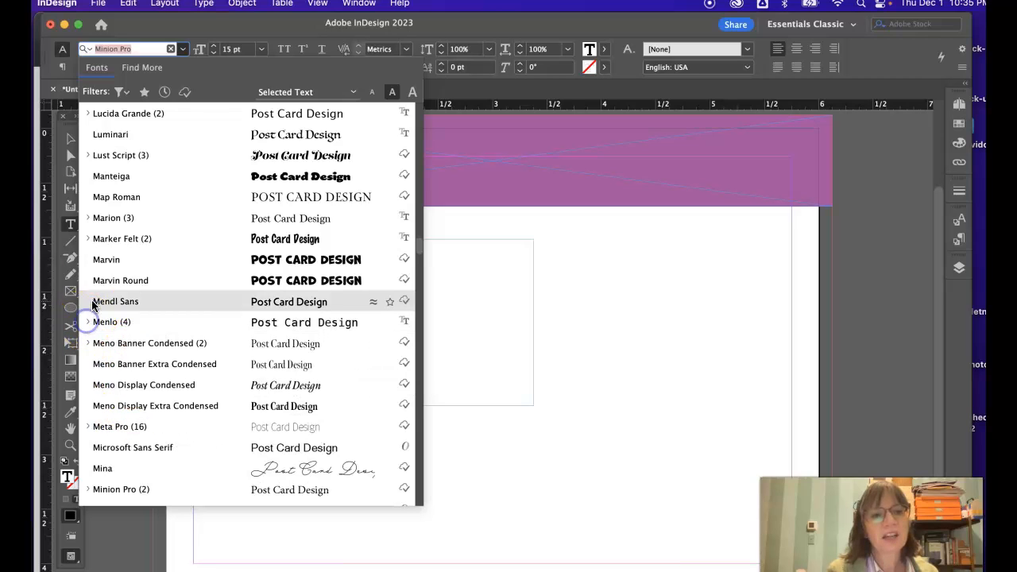
{"action": "left_click", "coordinate": [86, 218]}
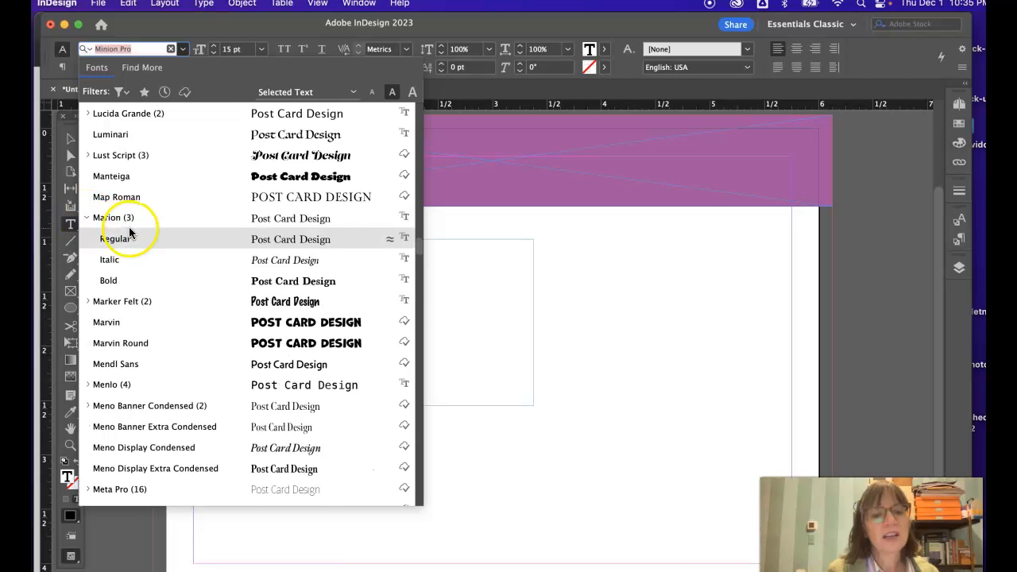
{"action": "left_click", "coordinate": [87, 218]}
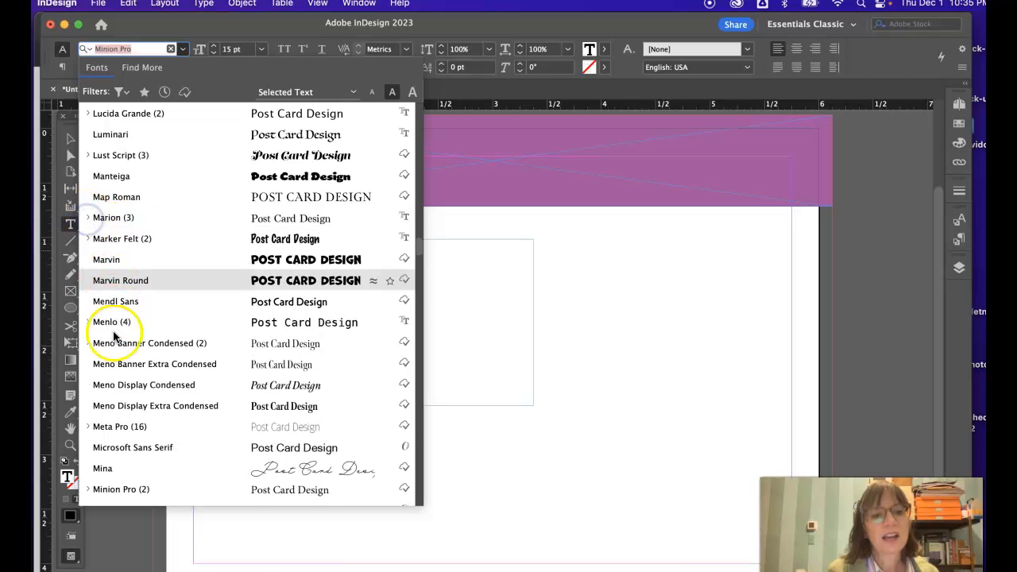
{"action": "left_click", "coordinate": [88, 427]}
{"action": "scroll", "coordinate": [329, 386], "scroll_direction": "down", "scroll_amount": 3}
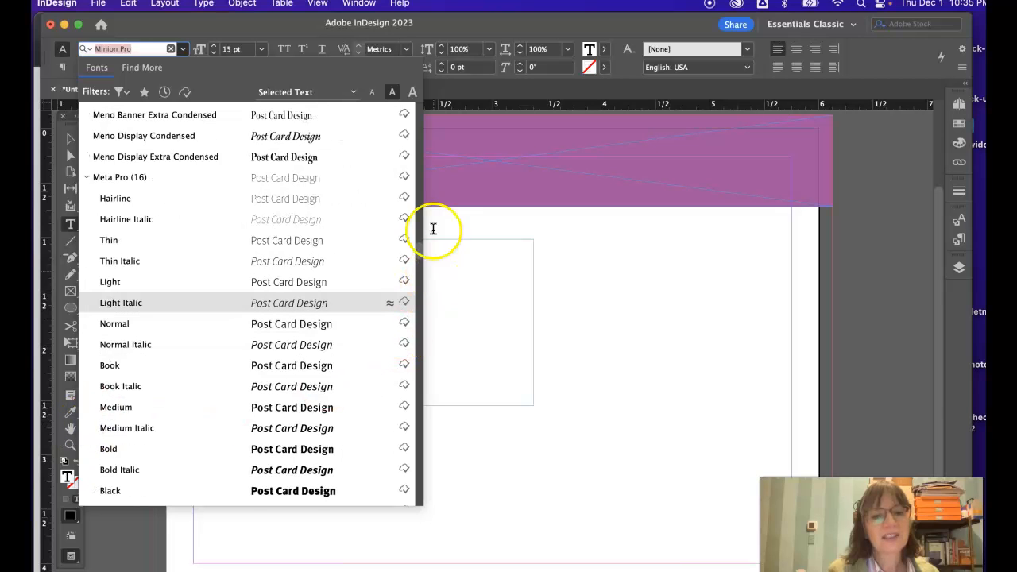
{"action": "mouse_move", "coordinate": [417, 245]}
{"action": "left_mouse_down"}
{"action": "mouse_move", "coordinate": [419, 268]}
{"action": "mouse_move", "coordinate": [415, 238]}
{"action": "left_mouse_up"}
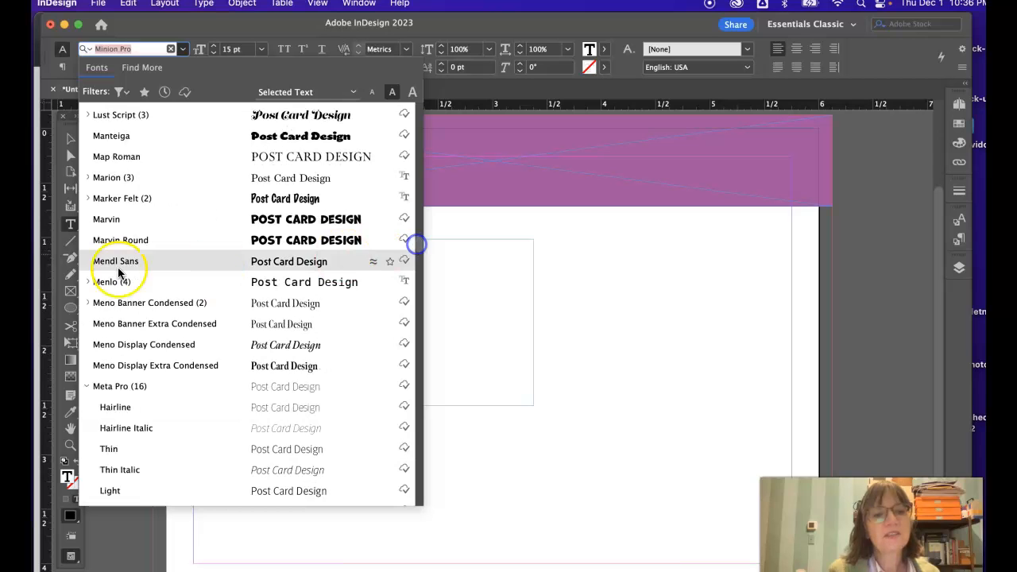
{"action": "left_click", "coordinate": [87, 283]}
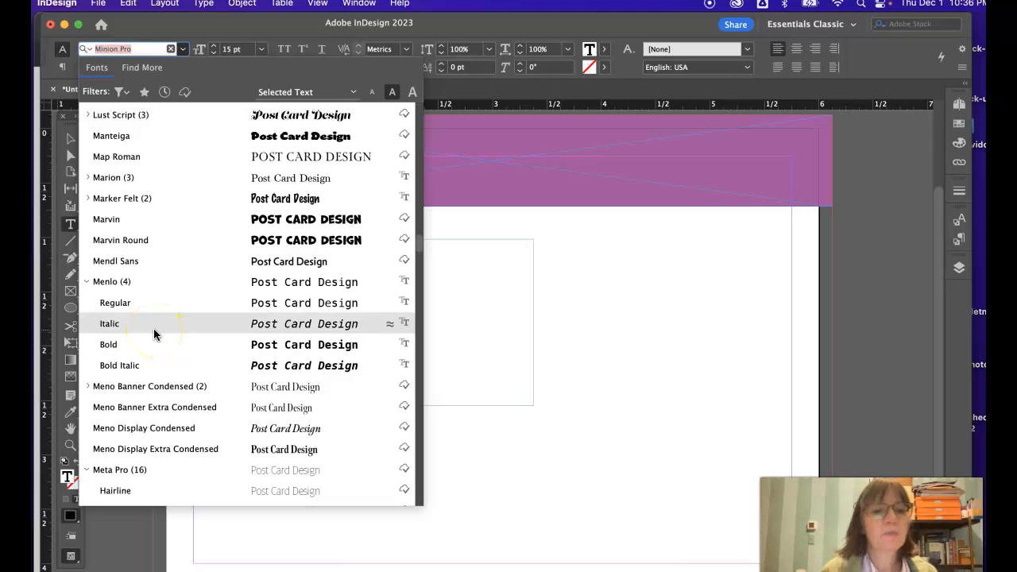
{"action": "left_click", "coordinate": [85, 282]}
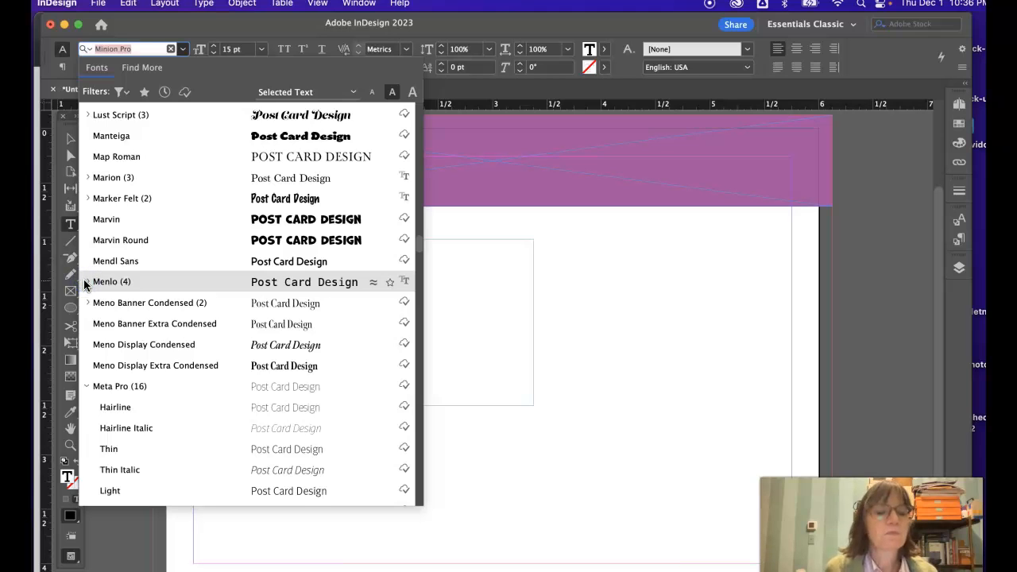
{"action": "left_click", "coordinate": [87, 387]}
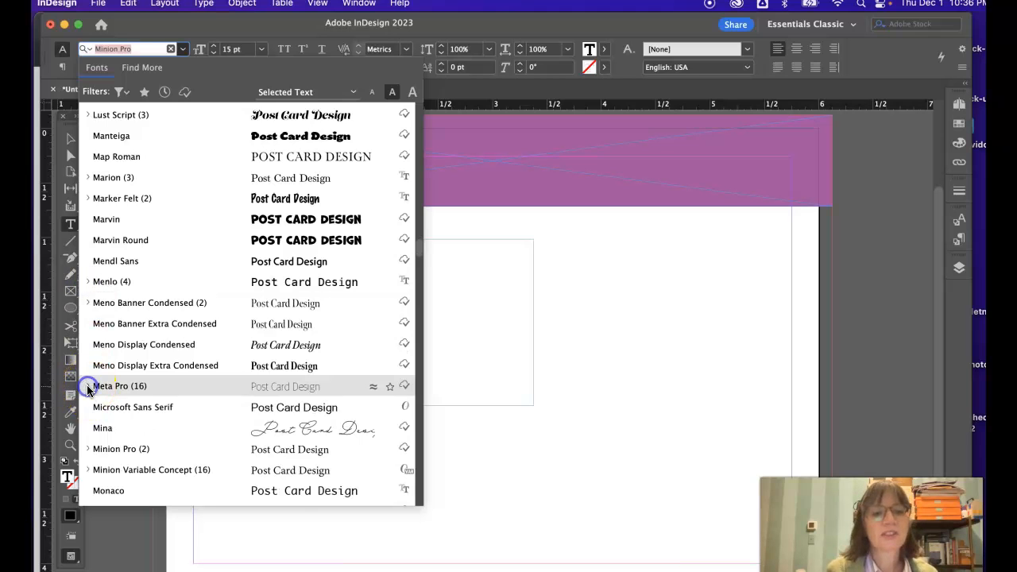
{"action": "left_click", "coordinate": [523, 342]}
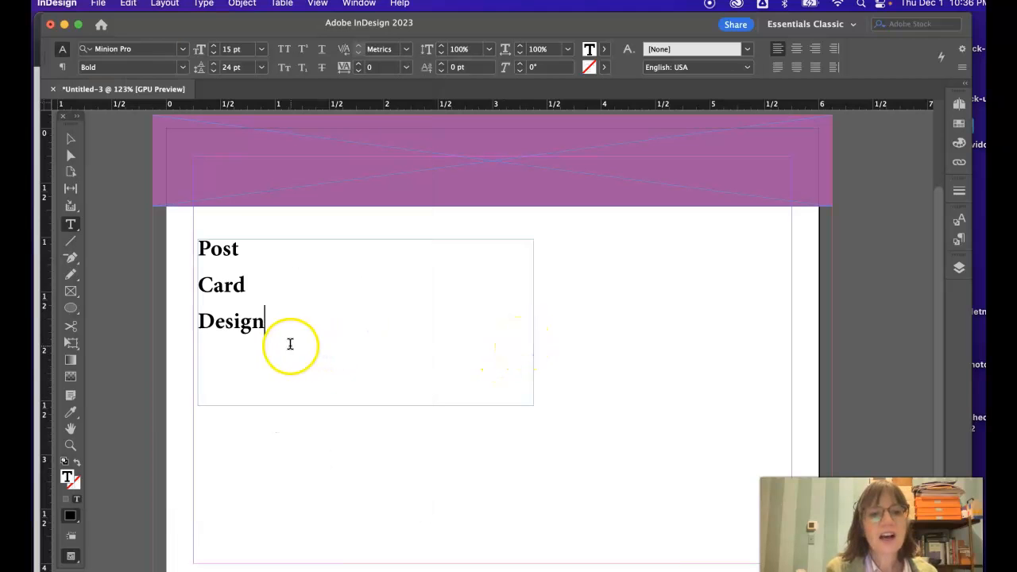
Step: Change the font of all three title lines to Meta Pro
{"action": "left_click_drag", "start_coordinate": [261, 317], "coordinate": [193, 243]}
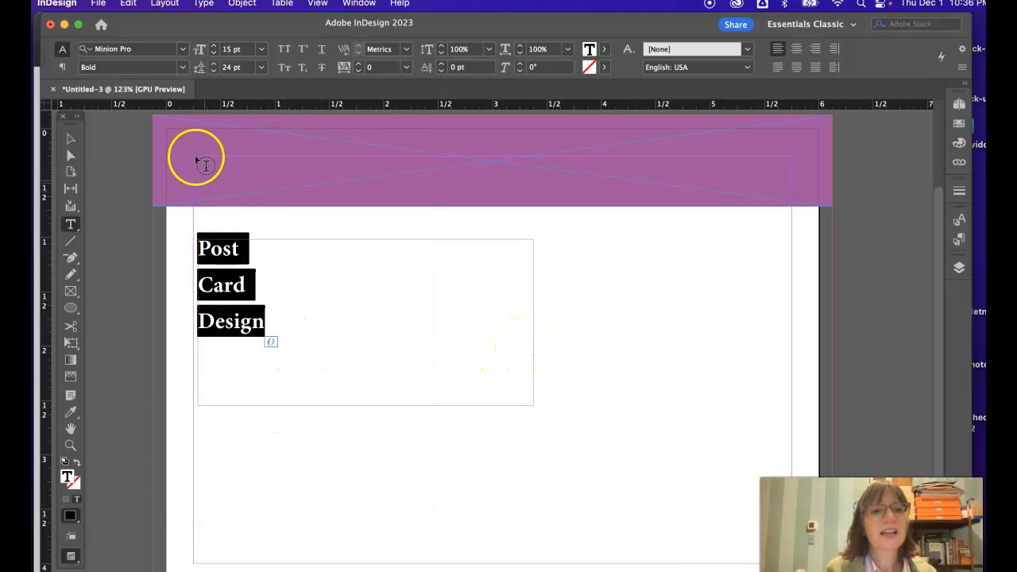
{"action": "left_click", "coordinate": [183, 52]}
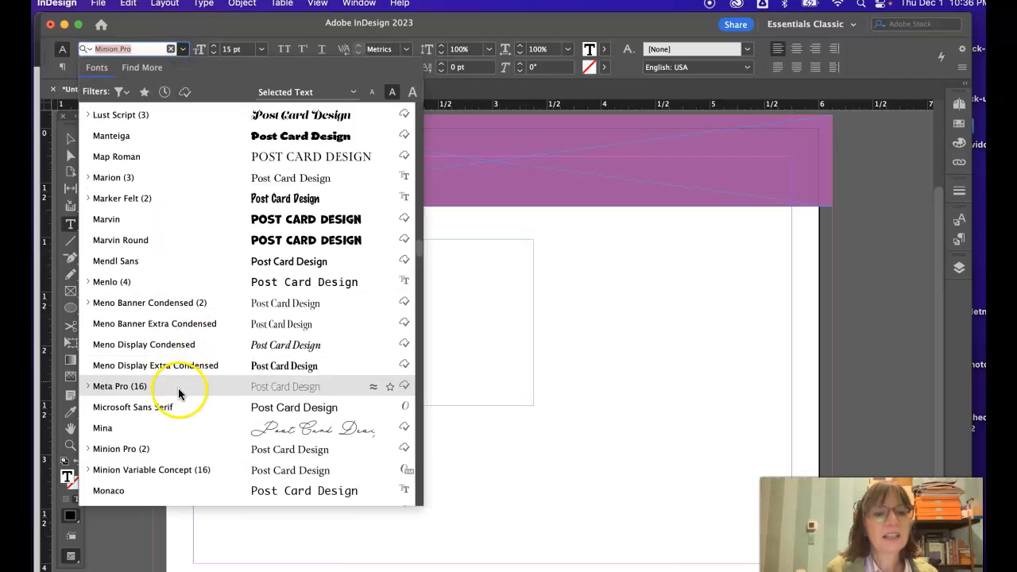
{"action": "scroll", "coordinate": [178, 411], "scroll_direction": "down", "scroll_amount": 3}
{"action": "scroll", "coordinate": [178, 410], "scroll_direction": "down", "scroll_amount": 3}
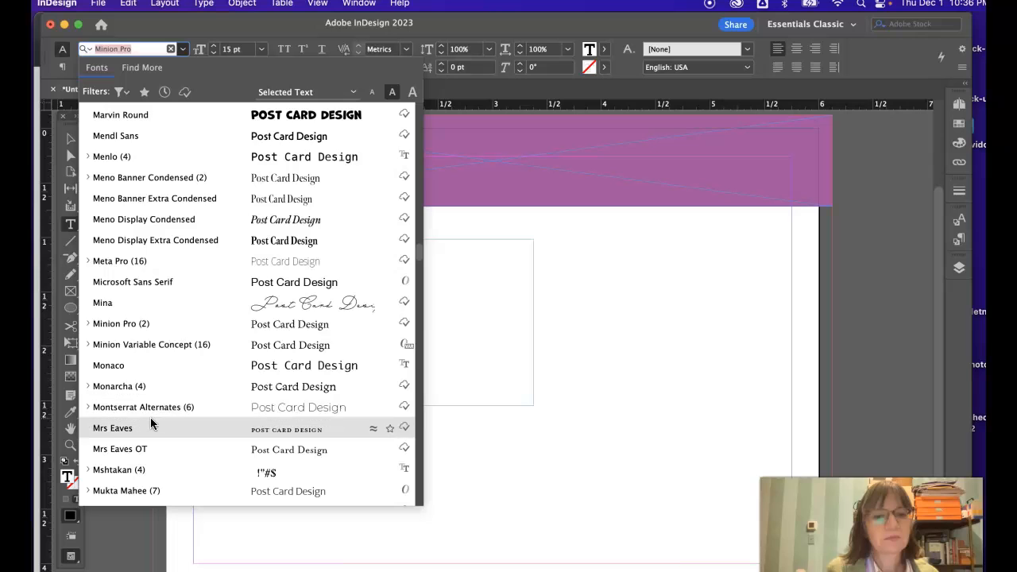
{"action": "scroll", "coordinate": [131, 429], "scroll_direction": "down", "scroll_amount": 2}
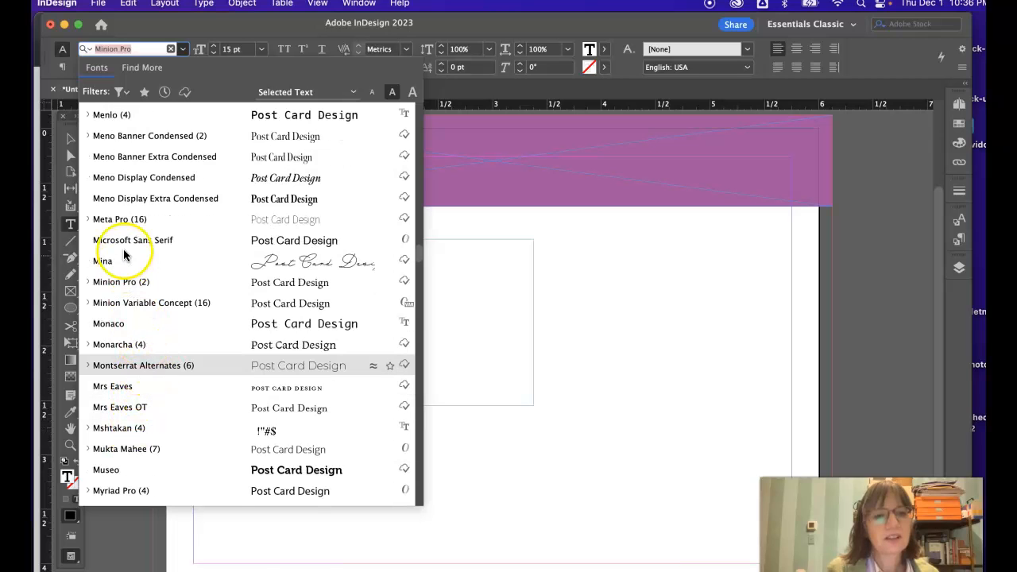
{"action": "left_click", "coordinate": [127, 220]}
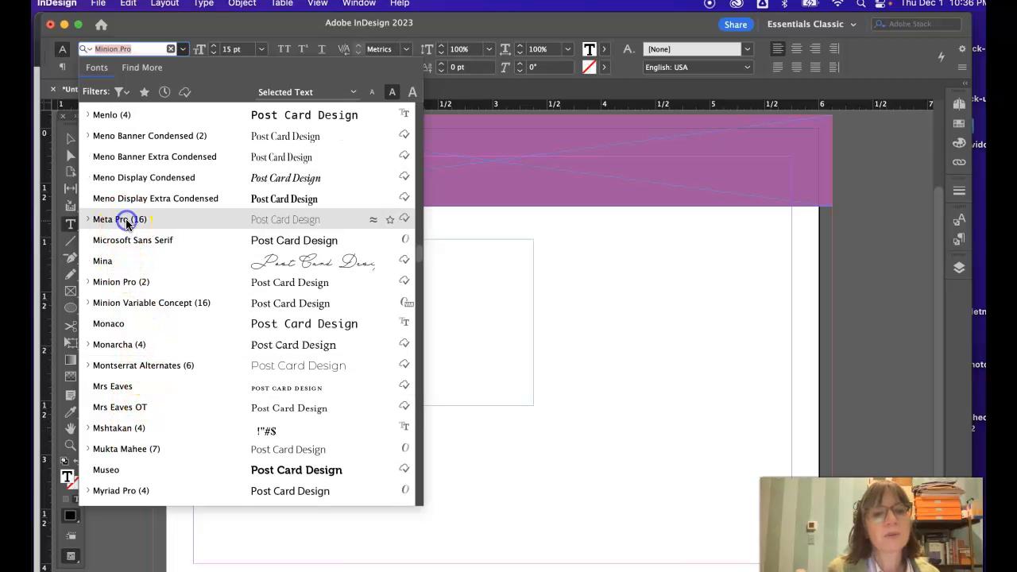
Step: Set the word "Design" to the Black font style and the word "Post" to the Book style
{"action": "left_click_drag", "start_coordinate": [293, 332], "coordinate": [192, 326]}
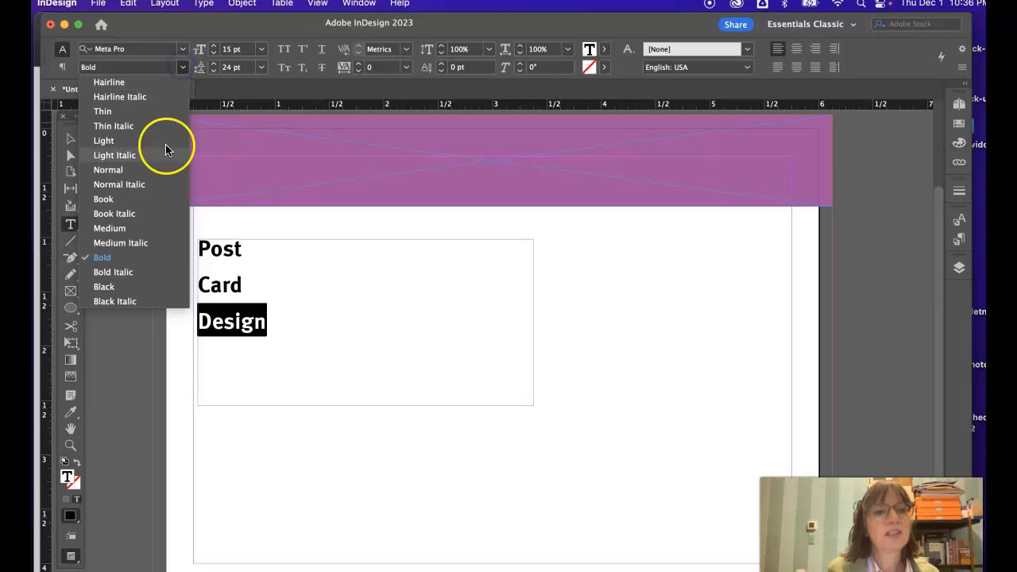
{"action": "left_click", "coordinate": [128, 287]}
{"action": "left_click_drag", "start_coordinate": [243, 286], "coordinate": [196, 284]}
{"action": "left_click_drag", "start_coordinate": [250, 250], "coordinate": [191, 244]}
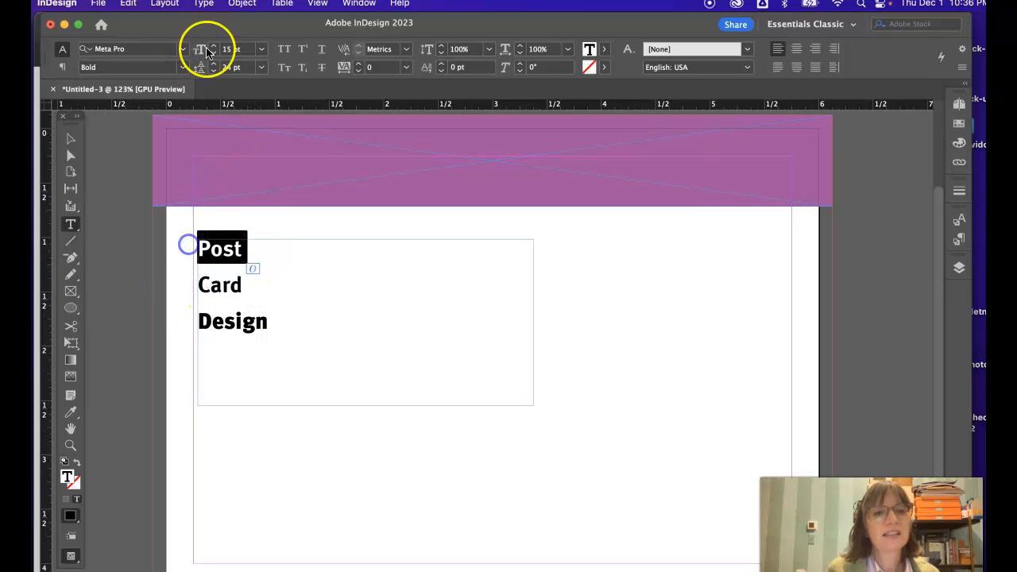
{"action": "left_click", "coordinate": [183, 68]}
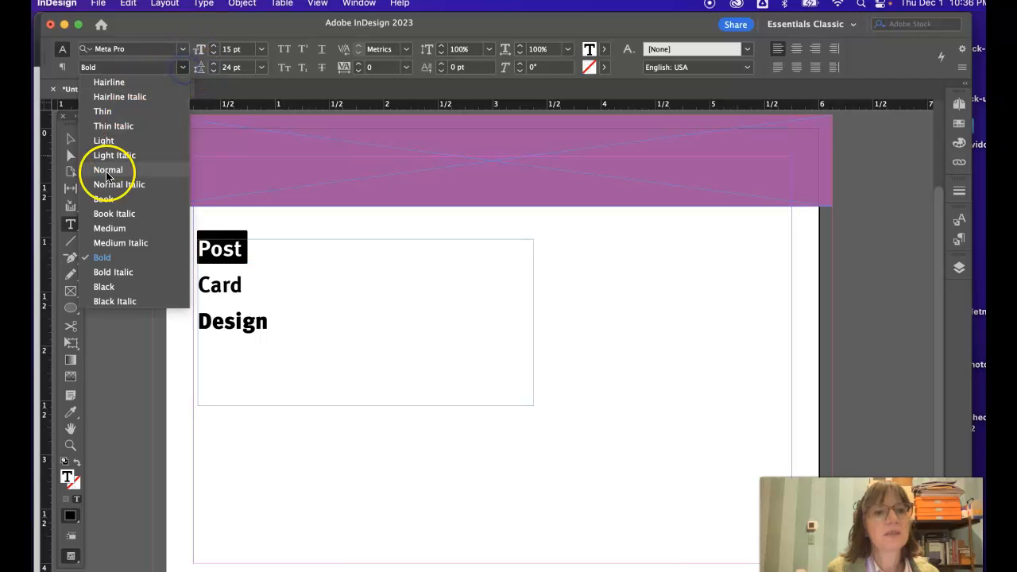
{"action": "left_click", "coordinate": [103, 198]}
{"action": "left_click", "coordinate": [249, 261]}
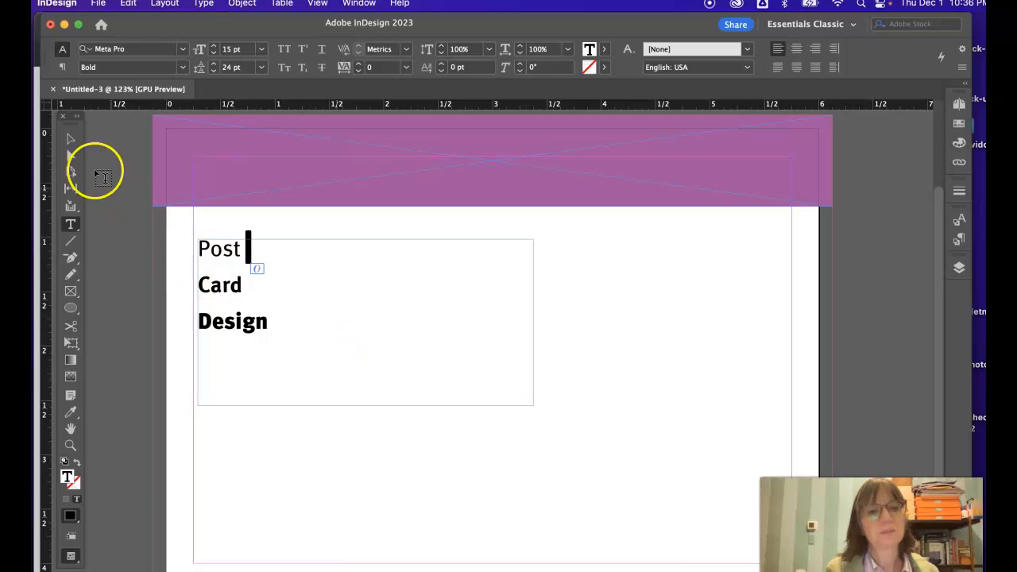
Step: Extend the title frame's upper-left corner to the left margin guide and shrink the frame closely around the three words
{"action": "left_click", "coordinate": [68, 141]}
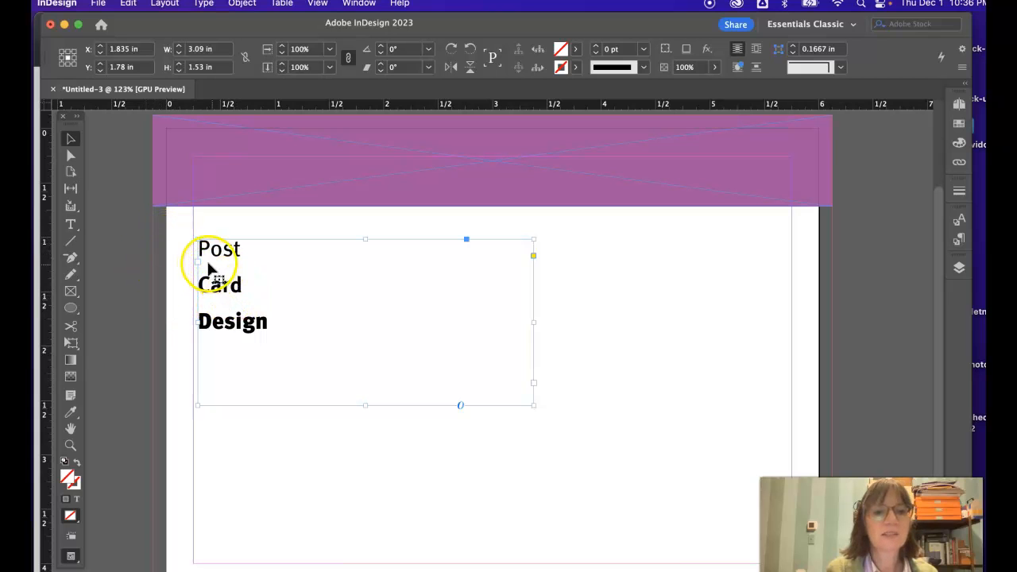
{"action": "left_click_drag", "start_coordinate": [197, 241], "coordinate": [193, 235]}
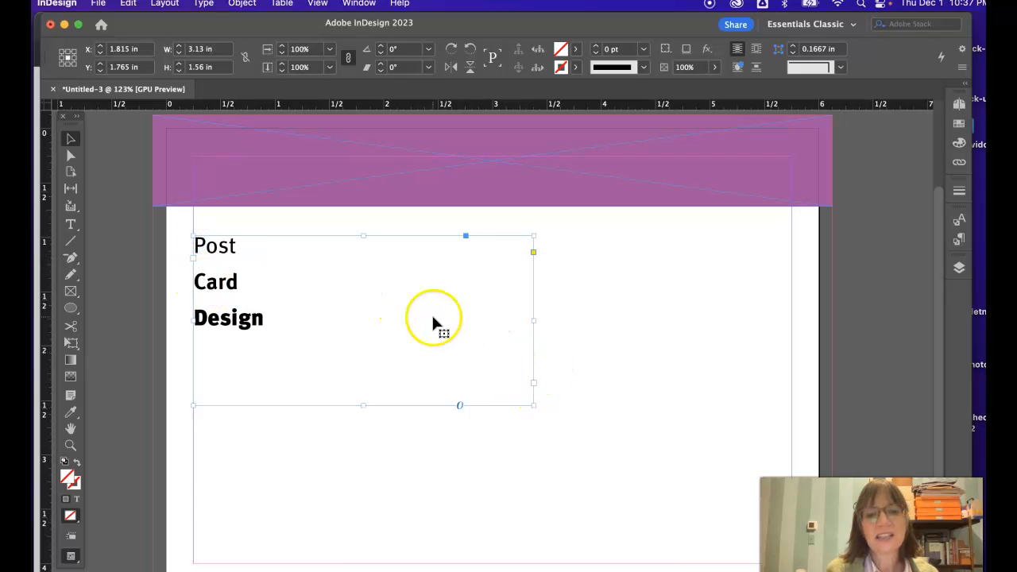
{"action": "left_click_drag", "start_coordinate": [533, 405], "coordinate": [279, 350]}
{"action": "left_click", "coordinate": [331, 354]}
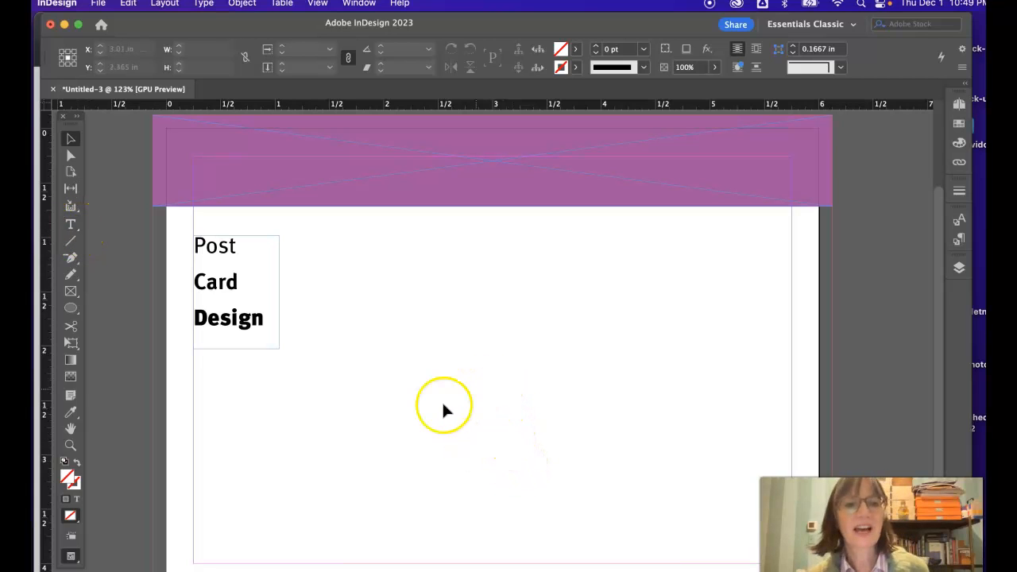
Step: Load the photo IMG_0428 2.JPG from the Images folder in Teaching > ART119 > My Sample for placing
{"action": "left_click", "coordinate": [99, 5]}
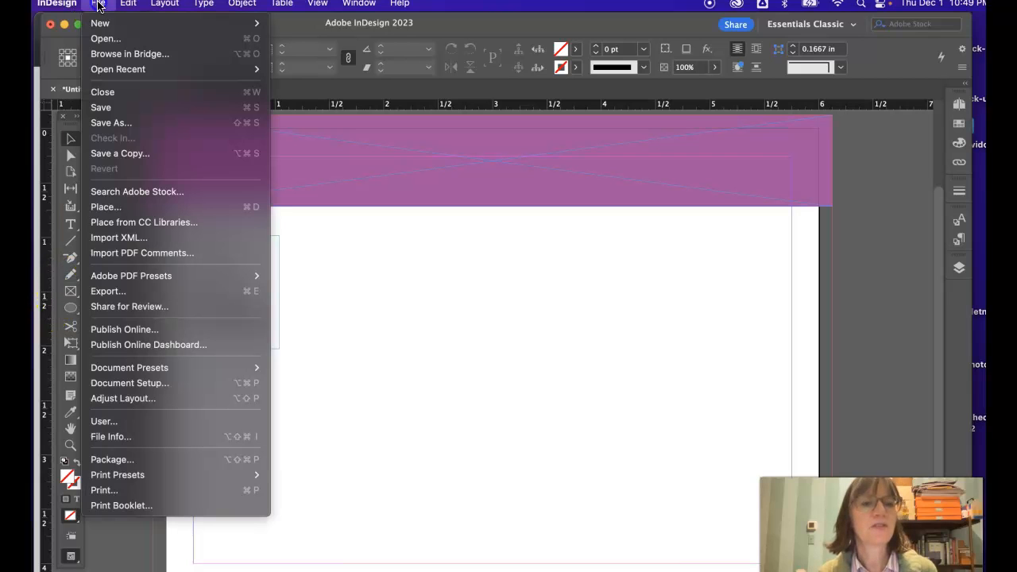
{"action": "left_click", "coordinate": [104, 208]}
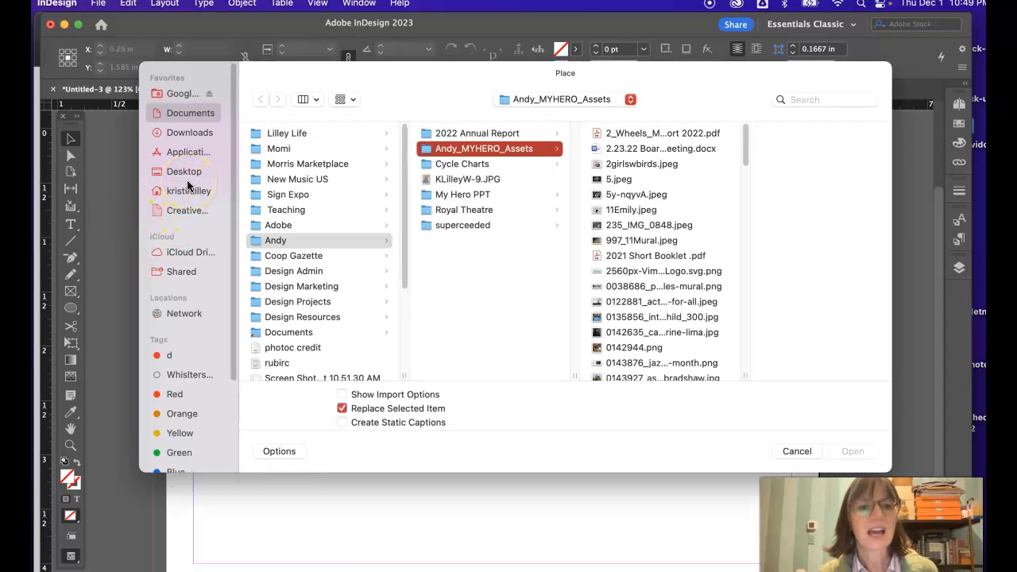
{"action": "left_click", "coordinate": [288, 209]}
{"action": "left_click", "coordinate": [455, 133]}
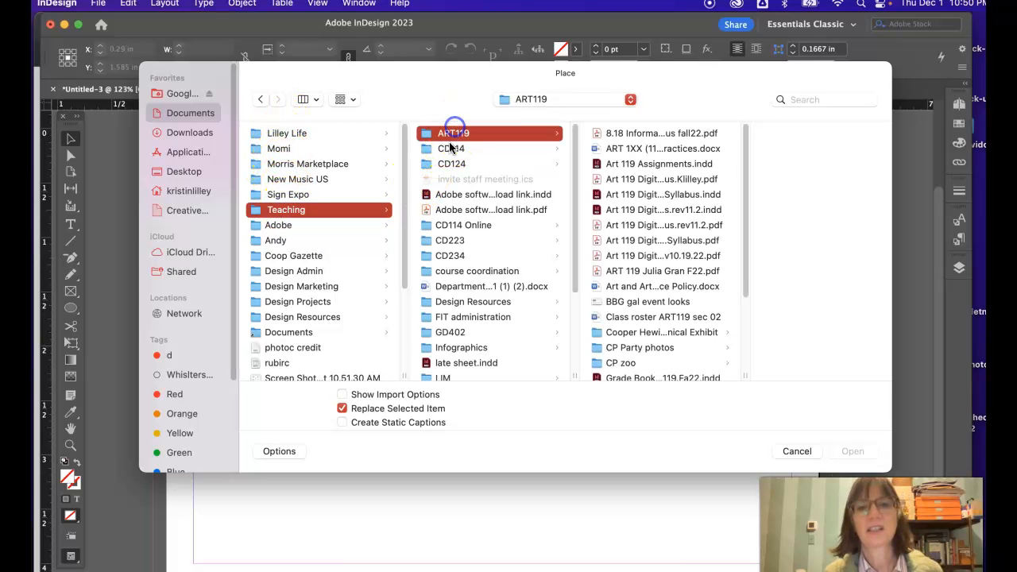
{"action": "scroll", "coordinate": [643, 349], "scroll_direction": "down", "scroll_amount": 2}
{"action": "scroll", "coordinate": [647, 344], "scroll_direction": "down", "scroll_amount": 3}
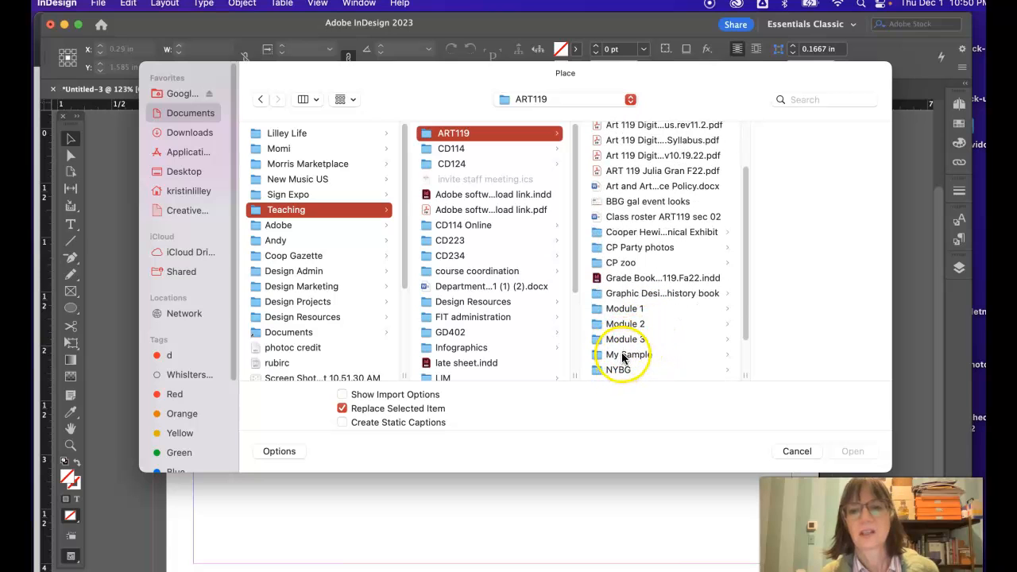
{"action": "left_click", "coordinate": [629, 354]}
{"action": "left_click", "coordinate": [758, 179]}
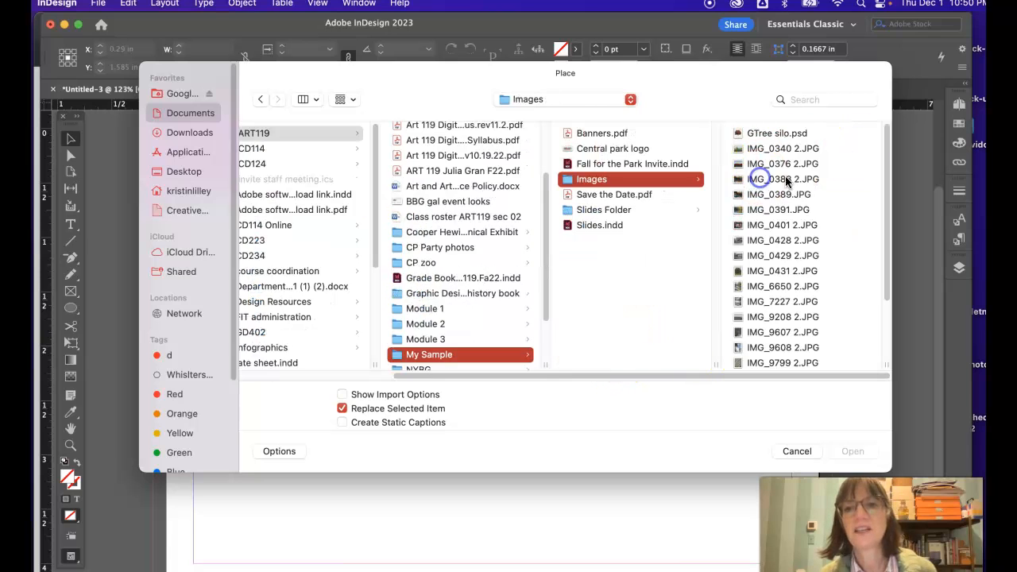
{"action": "left_click", "coordinate": [797, 179]}
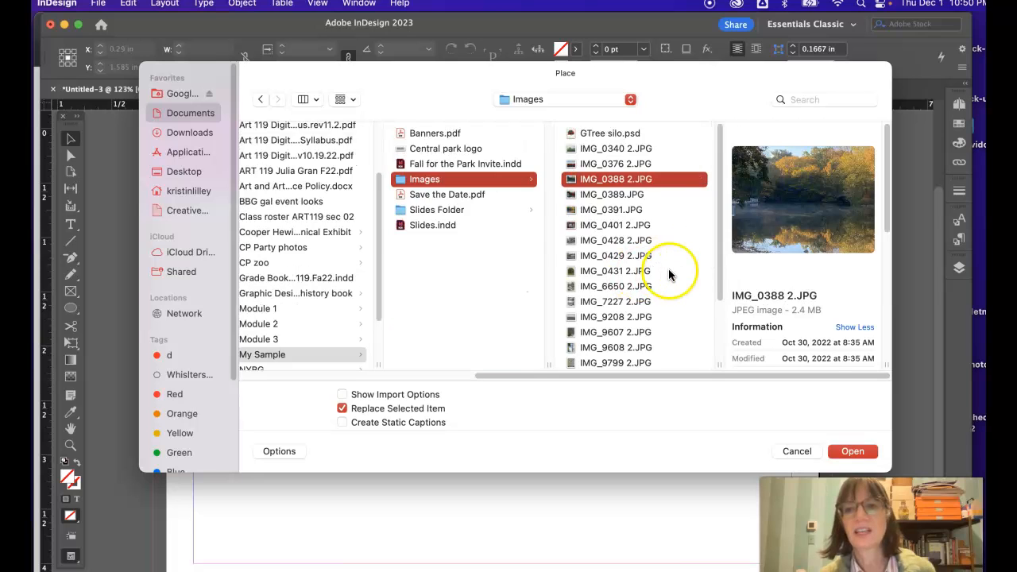
{"action": "left_click", "coordinate": [598, 225]}
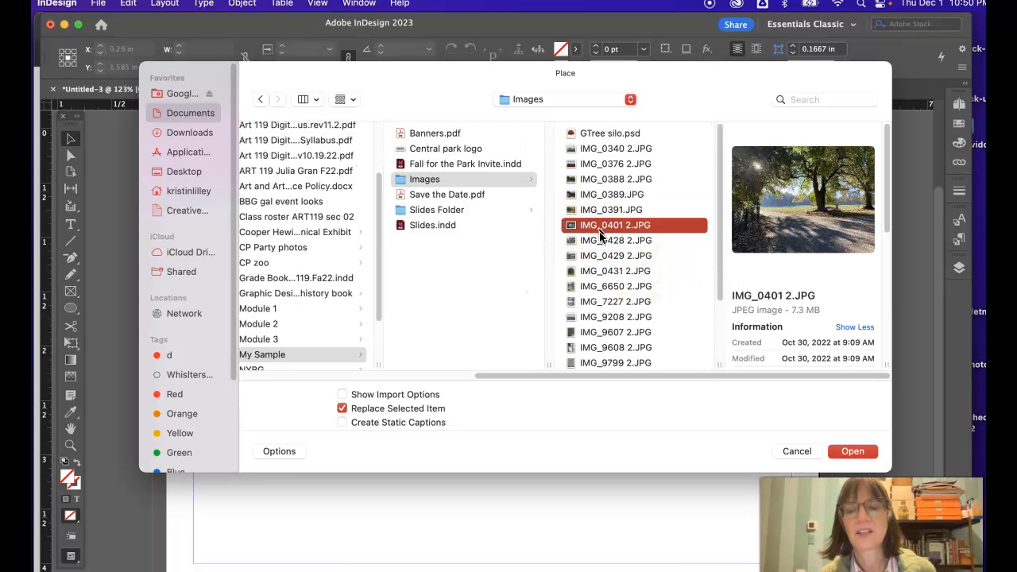
{"action": "left_click", "coordinate": [598, 241]}
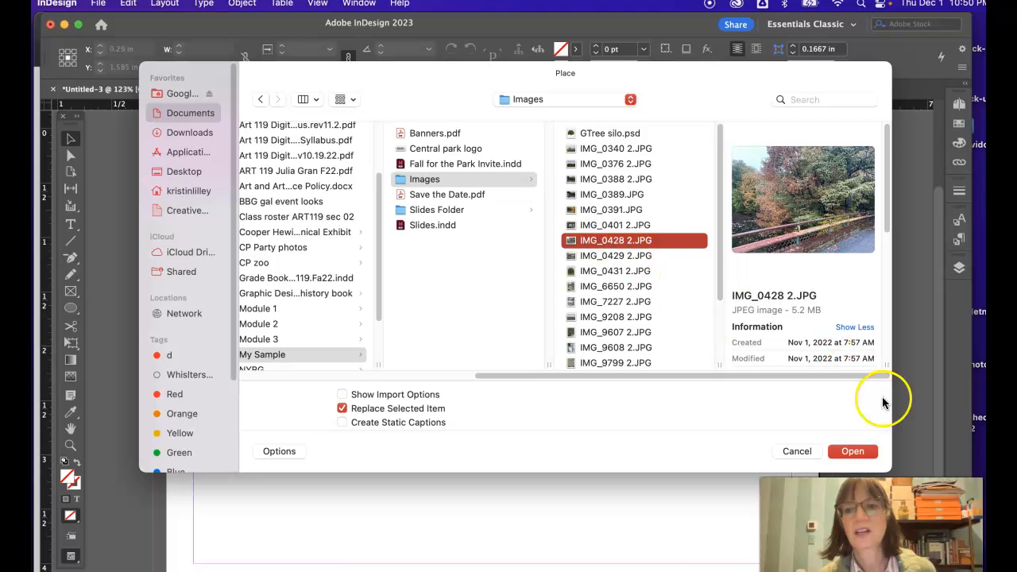
{"action": "left_click", "coordinate": [851, 450]}
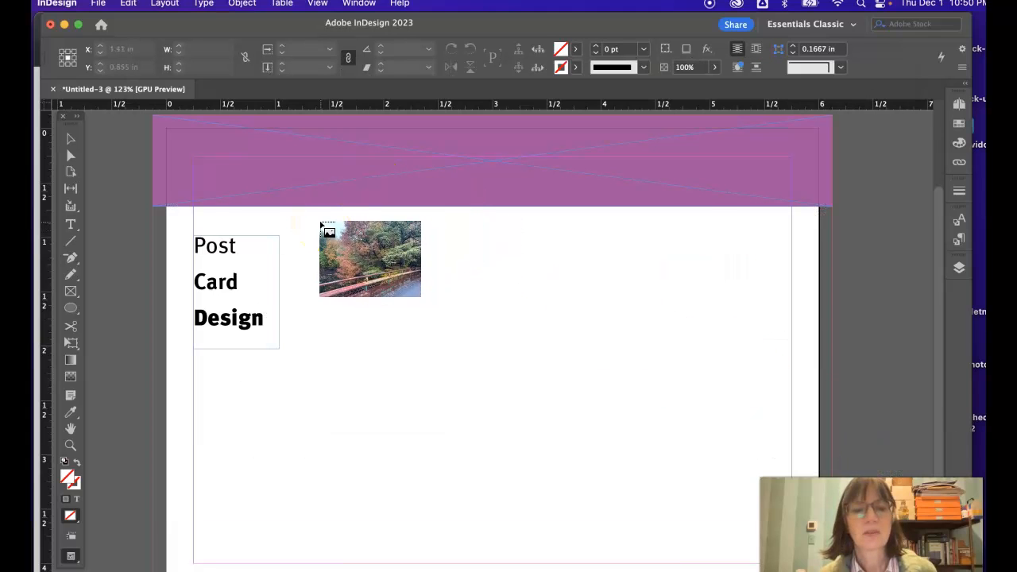
Step: Place the photo at about 3.55 x 2.66 in beside the title and align its top edge with the title frame
{"action": "left_click", "coordinate": [321, 223]}
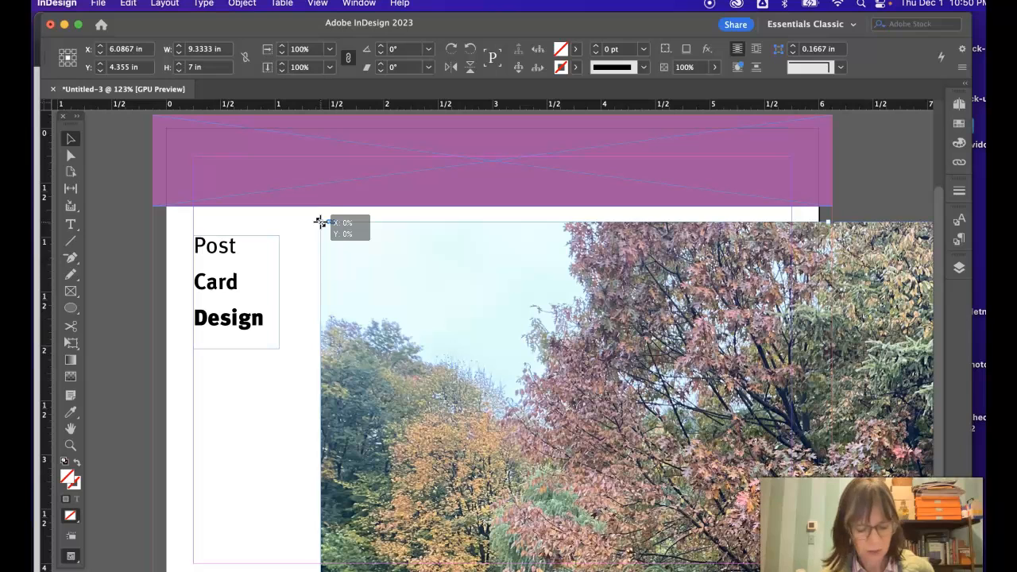
{"action": "key", "text": "super+z"}
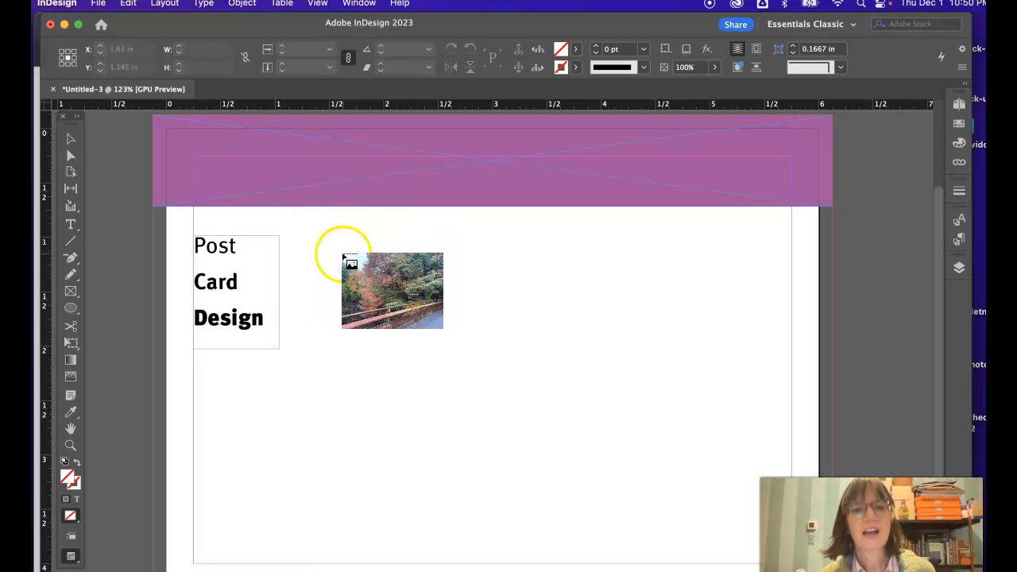
{"action": "left_click_drag", "start_coordinate": [306, 223], "coordinate": [688, 549]}
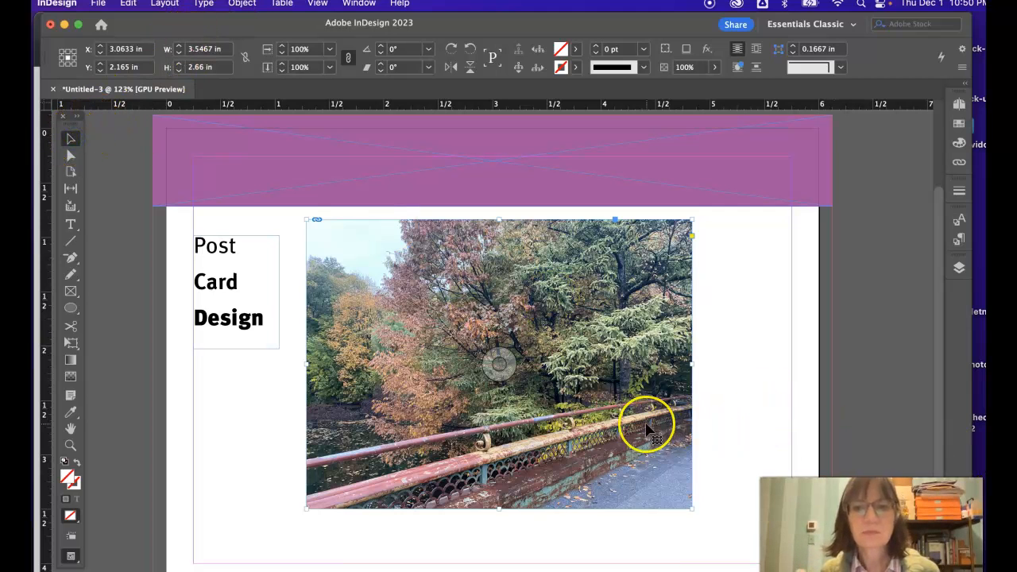
{"action": "left_click_drag", "start_coordinate": [646, 427], "coordinate": [725, 407]}
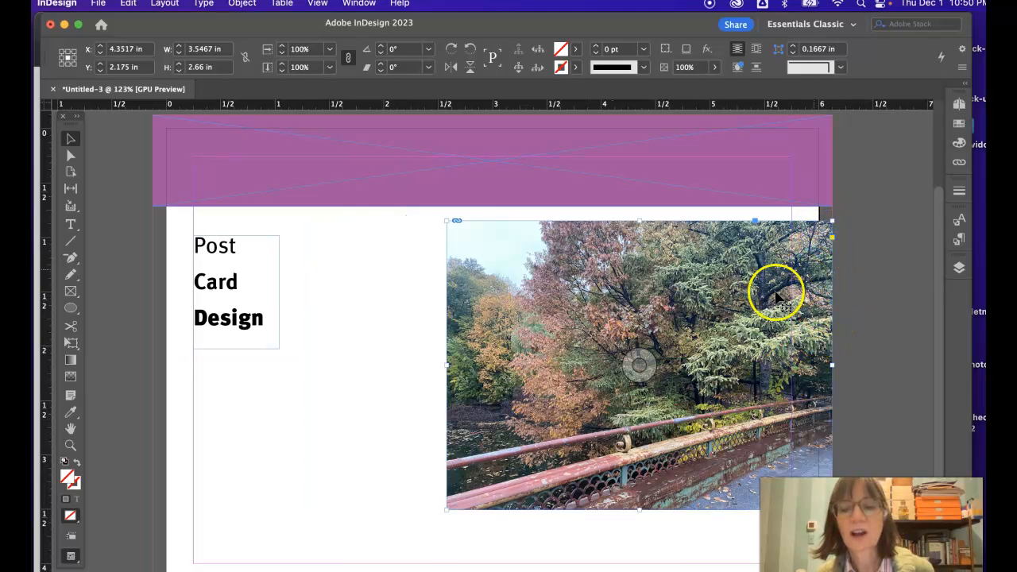
{"action": "left_click_drag", "start_coordinate": [711, 330], "coordinate": [551, 346]}
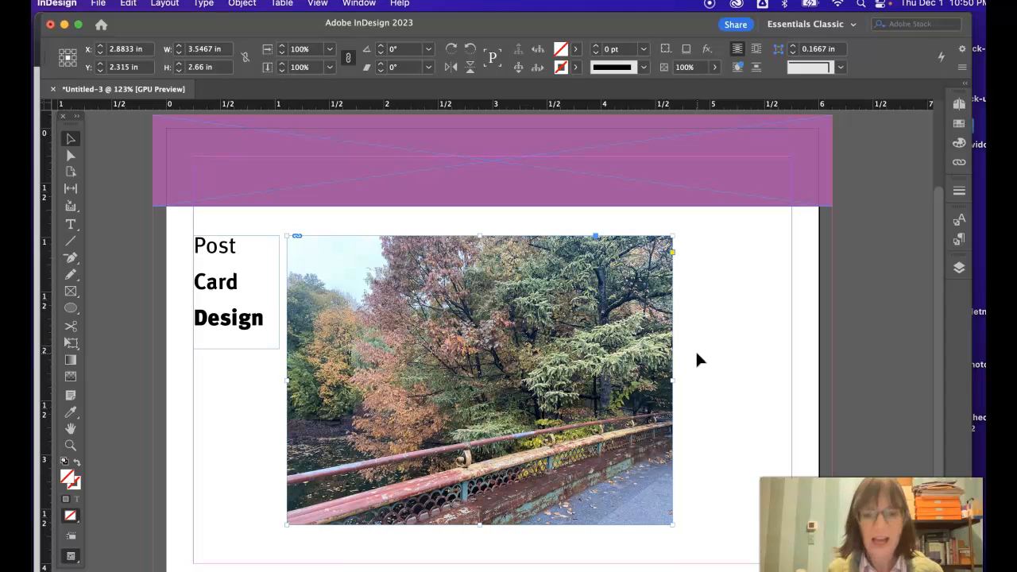
Step: Crop the photo by resizing only its frame to about 2.47 x 2.44 in, keeping the lower-left corner in place
{"action": "key", "text": "super+minus"}
{"action": "left_click", "coordinate": [670, 229]}
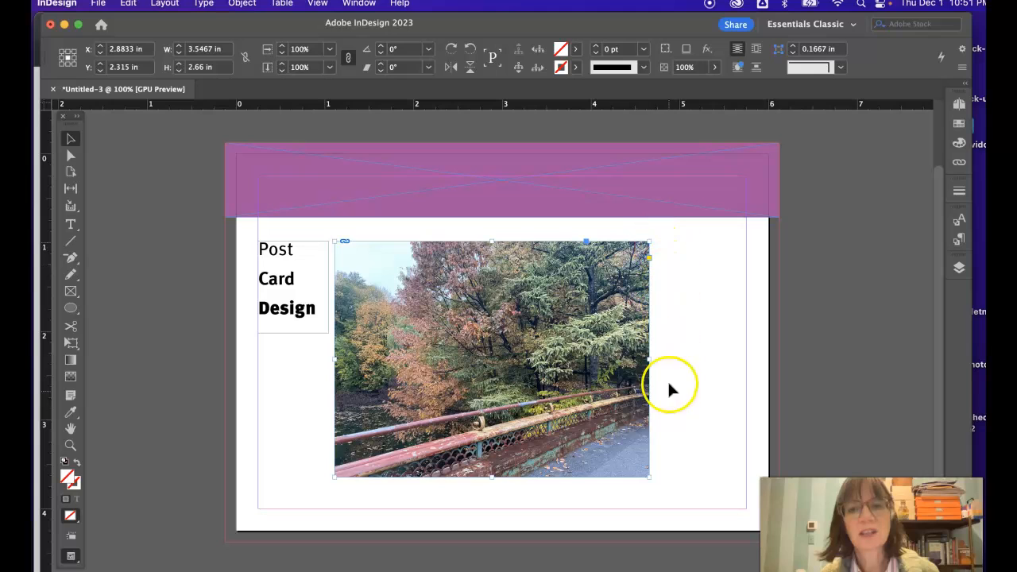
{"action": "left_click", "coordinate": [70, 141]}
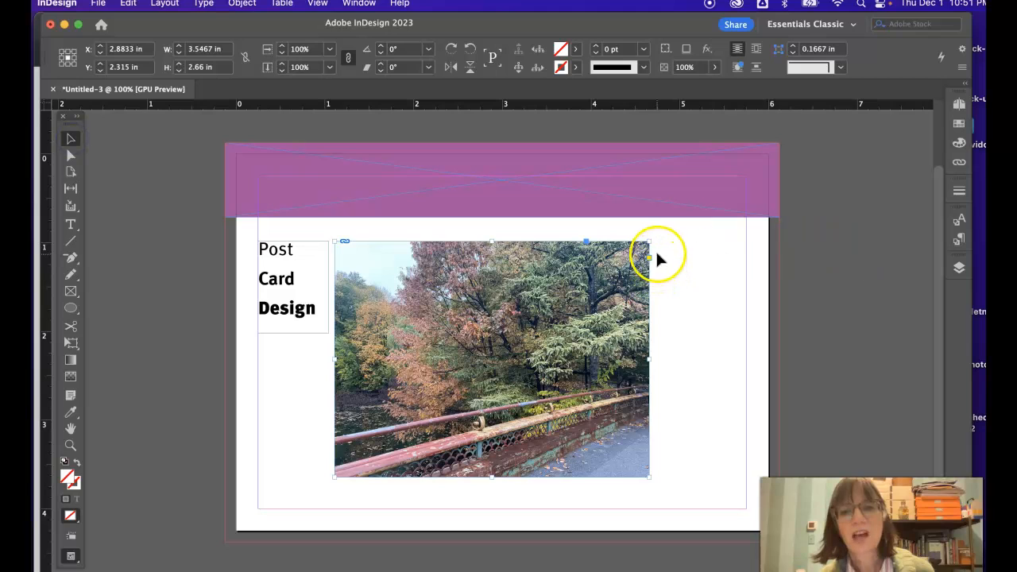
{"action": "left_click_drag", "start_coordinate": [649, 240], "coordinate": [687, 231]}
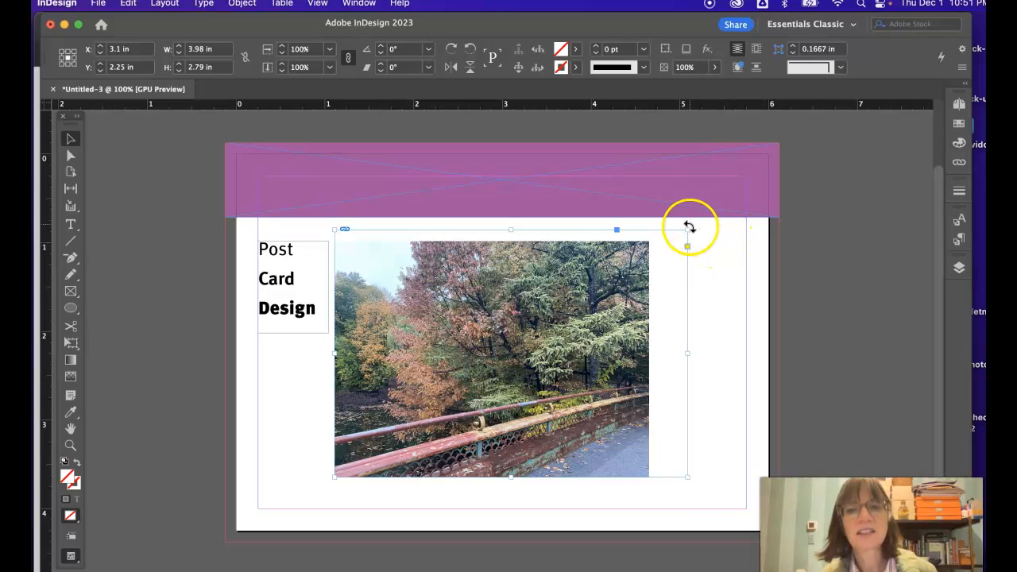
{"action": "left_click_drag", "start_coordinate": [688, 230], "coordinate": [660, 261]}
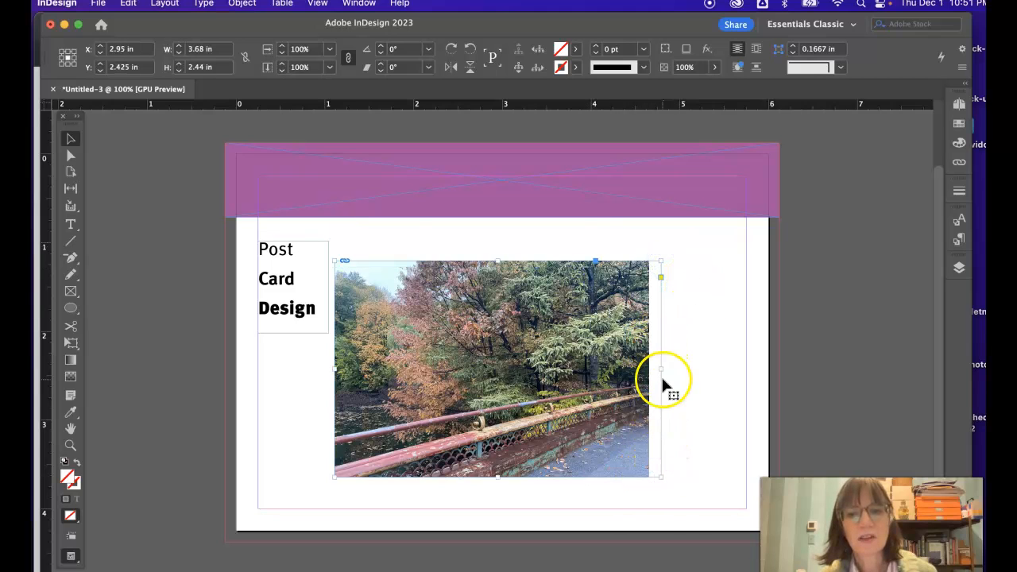
{"action": "left_click_drag", "start_coordinate": [658, 367], "coordinate": [556, 373]}
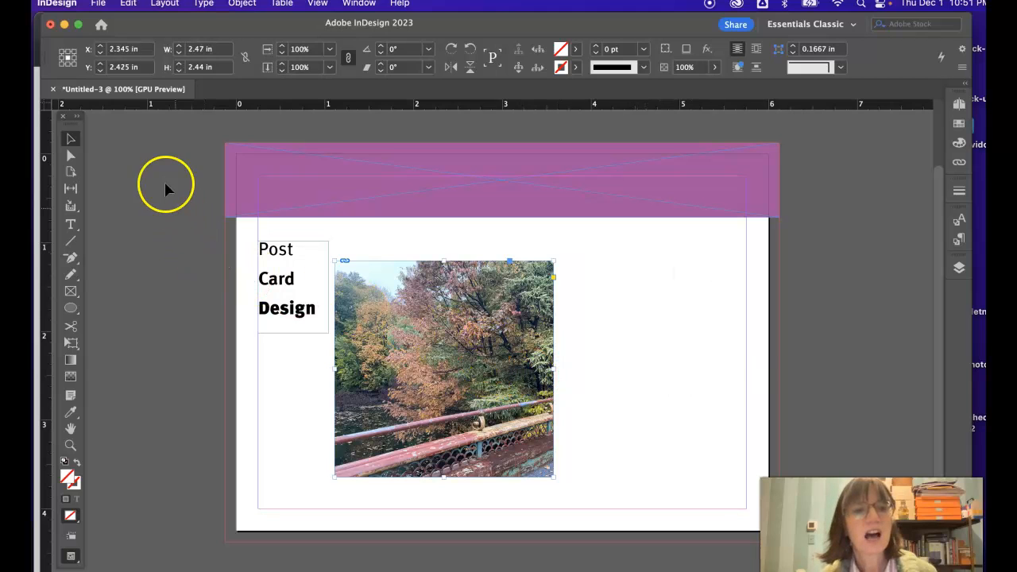
Step: Shift the image leftward inside its frame without moving the frame, and deselect it
{"action": "left_click", "coordinate": [71, 156]}
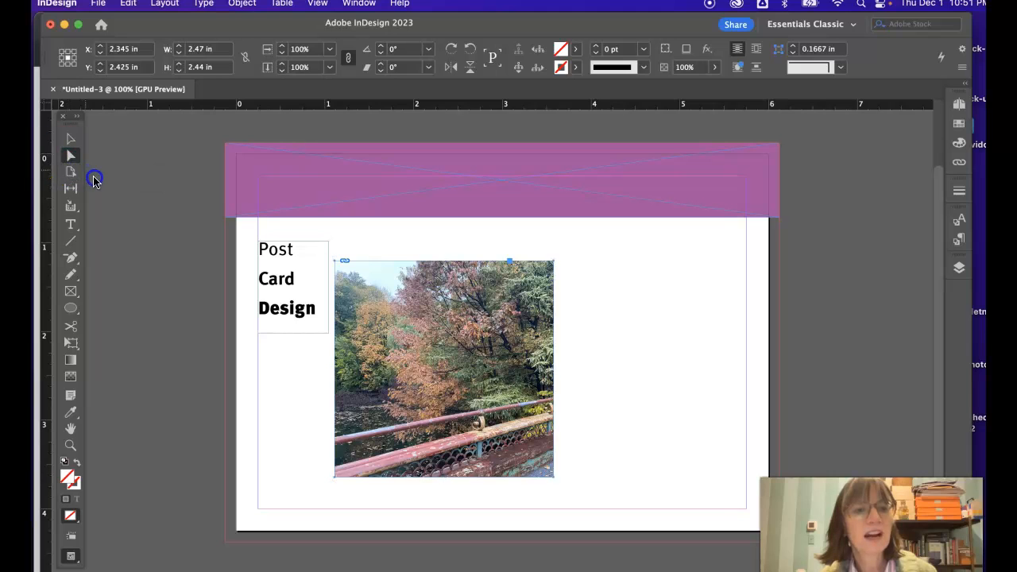
{"action": "left_click", "coordinate": [400, 315]}
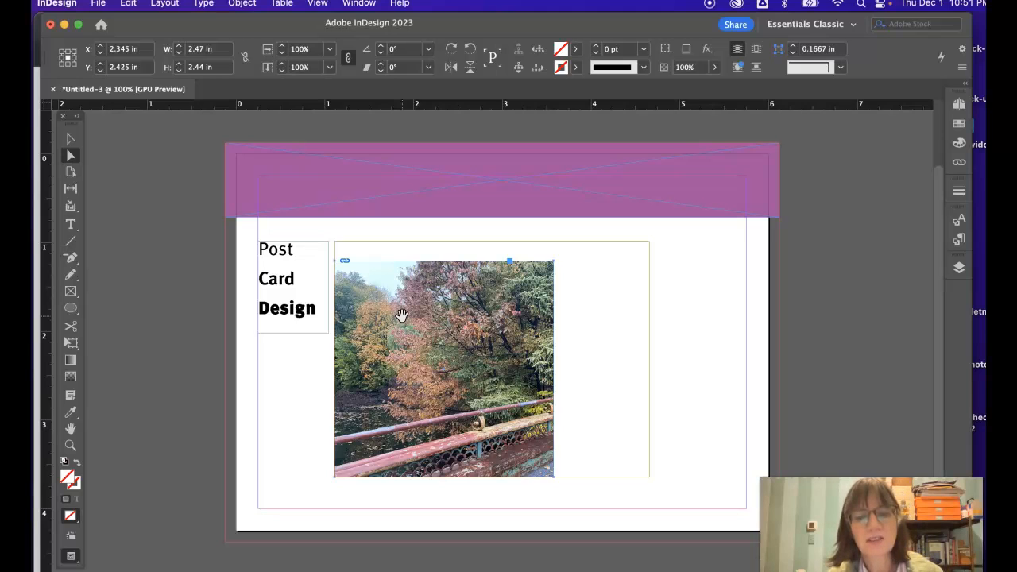
{"action": "left_click", "coordinate": [377, 255]}
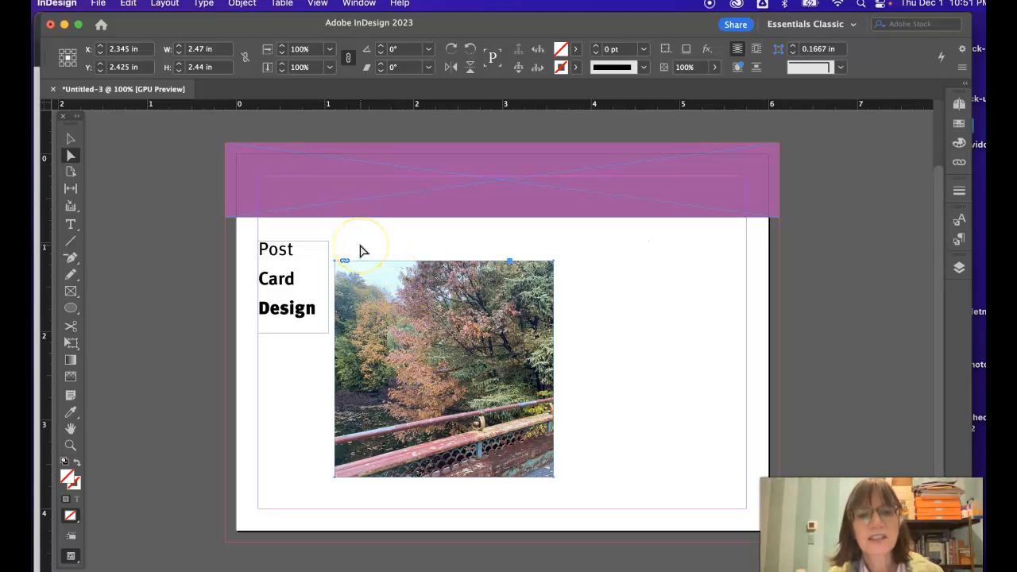
{"action": "left_click", "coordinate": [417, 313]}
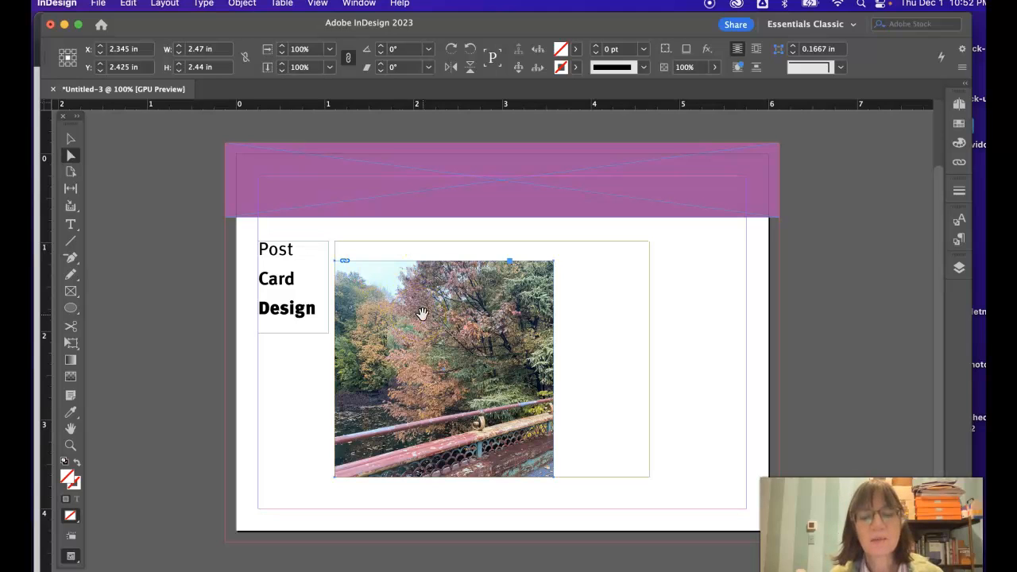
{"action": "left_click_drag", "start_coordinate": [427, 319], "coordinate": [398, 324]}
{"action": "left_click", "coordinate": [71, 138]}
{"action": "left_click", "coordinate": [569, 268]}
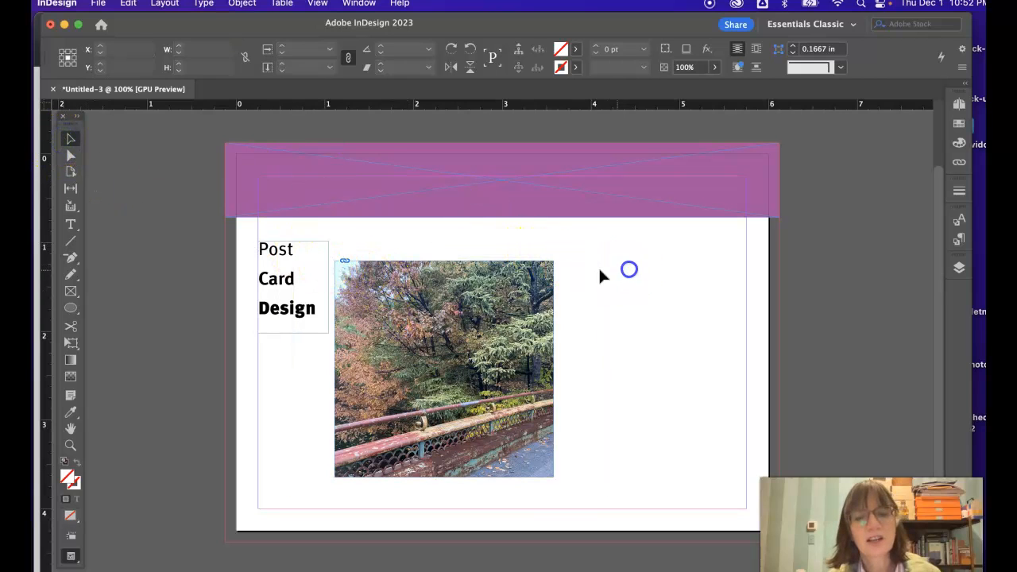
Step: Select the image content instead of the frame and reposition it inside the crop to about X+ 1.235 in, Y+ 1.11 in
{"action": "left_click", "coordinate": [533, 267]}
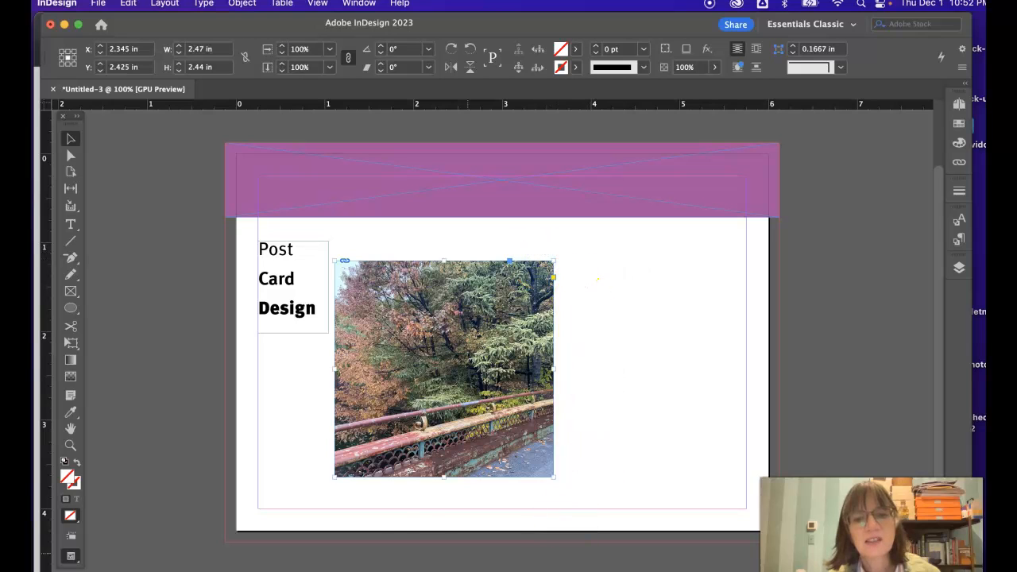
{"action": "left_click", "coordinate": [355, 239]}
{"action": "left_click", "coordinate": [70, 158]}
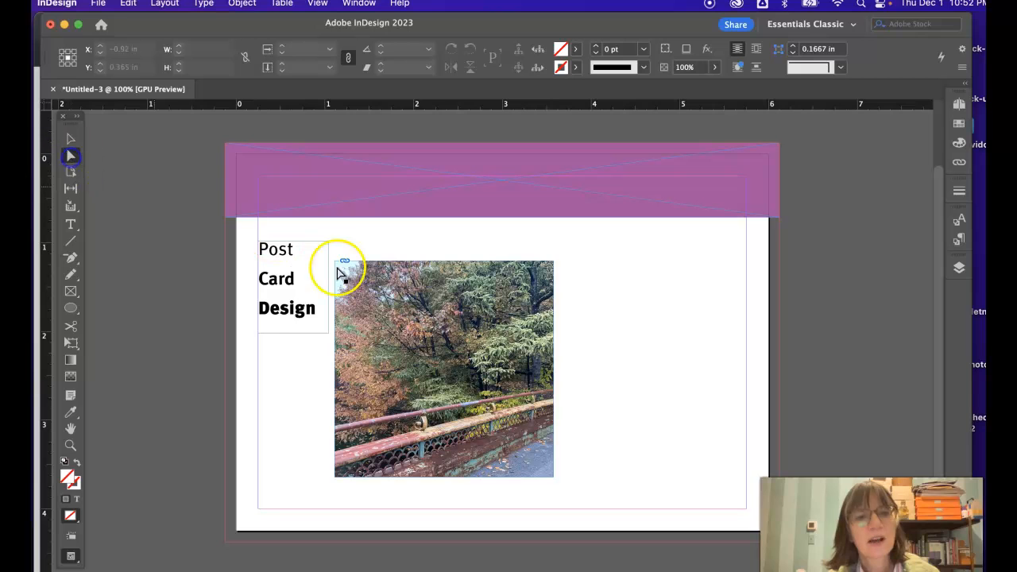
{"action": "mouse_move", "coordinate": [433, 318]}
{"action": "left_mouse_down"}
{"action": "mouse_move", "coordinate": [459, 349]}
{"action": "mouse_move", "coordinate": [465, 325]}
{"action": "mouse_move", "coordinate": [500, 342]}
{"action": "mouse_move", "coordinate": [443, 344]}
{"action": "mouse_move", "coordinate": [442, 334]}
{"action": "left_mouse_up"}
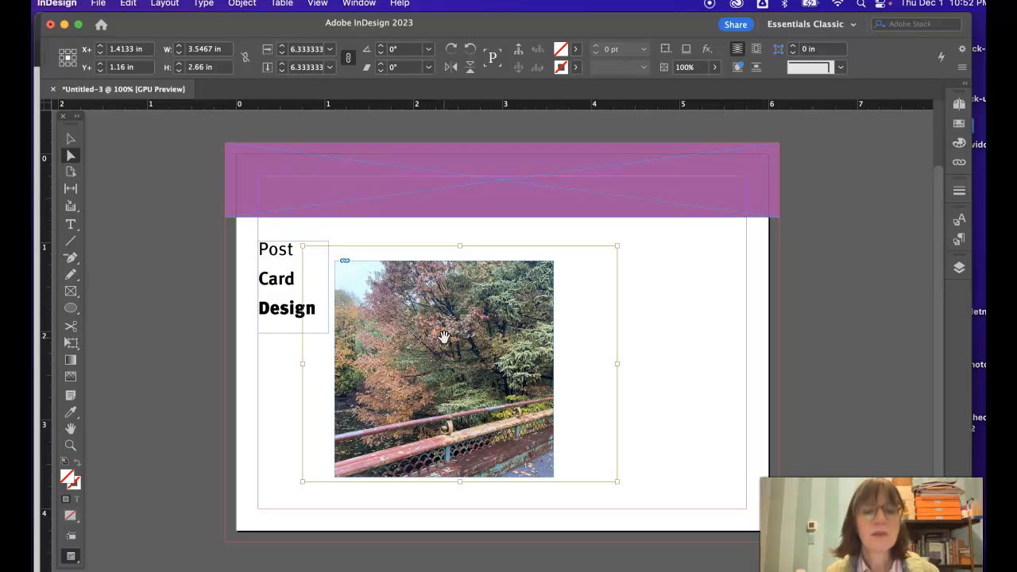
{"action": "mouse_move", "coordinate": [444, 338]}
{"action": "left_mouse_down"}
{"action": "mouse_move", "coordinate": [422, 340]}
{"action": "mouse_move", "coordinate": [449, 345]}
{"action": "mouse_move", "coordinate": [432, 337]}
{"action": "left_mouse_up"}
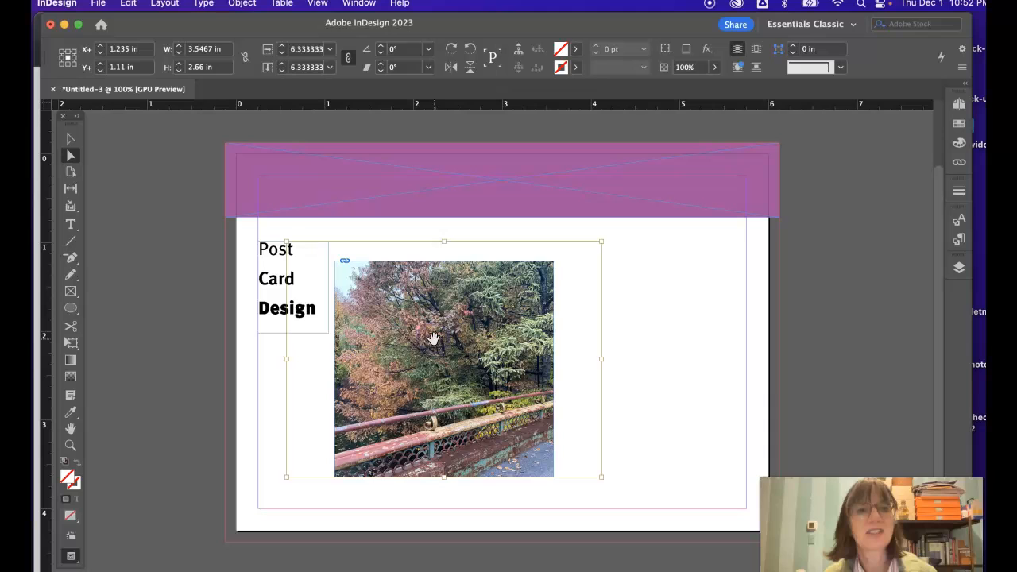
Step: Reduce the image content's scale proportionally to 3% inside the unchanged frame
{"action": "left_click", "coordinate": [282, 54]}
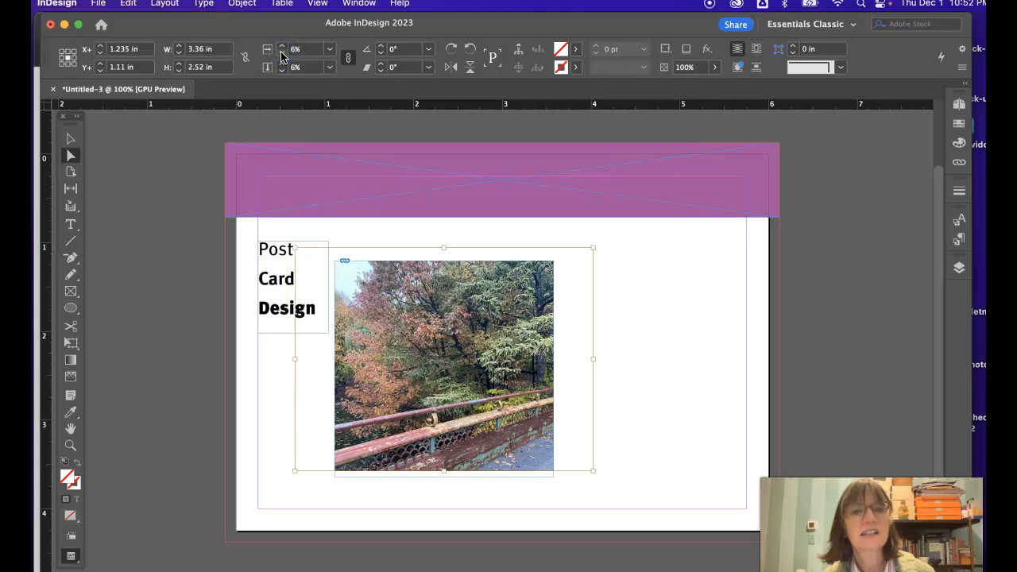
{"action": "left_click", "coordinate": [282, 53]}
{"action": "left_click", "coordinate": [282, 53]}
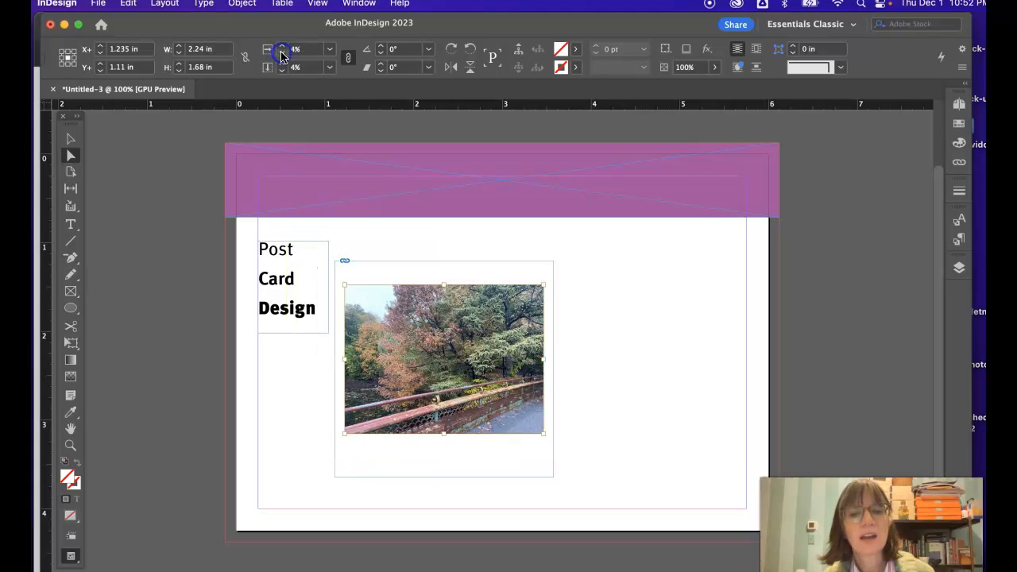
{"action": "left_click", "coordinate": [282, 53]}
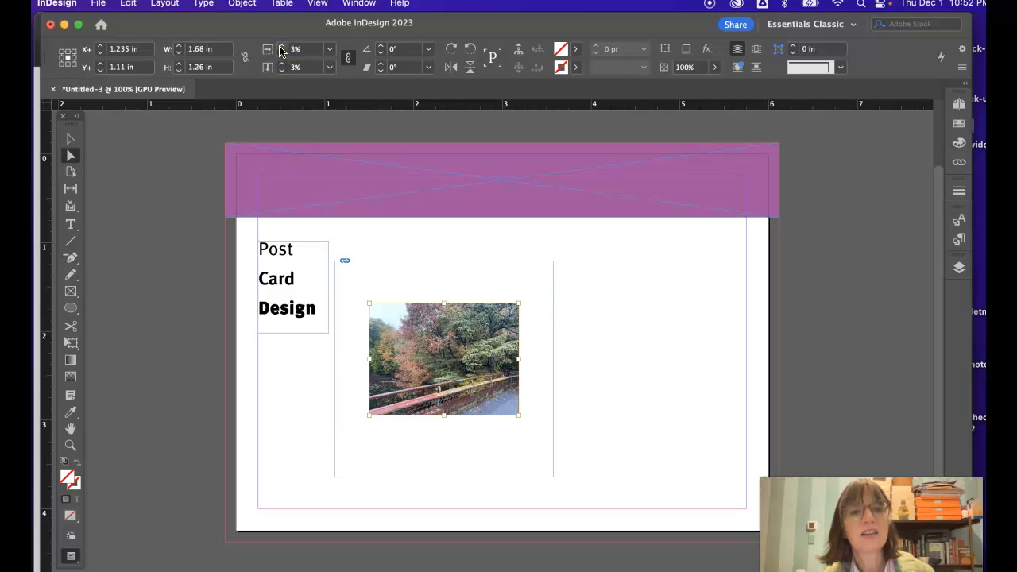
Step: Enlarge the image content gradually to 7% inside its frame and set its scale to the preset 50%
{"action": "left_click", "coordinate": [281, 47]}
{"action": "left_click", "coordinate": [282, 47]}
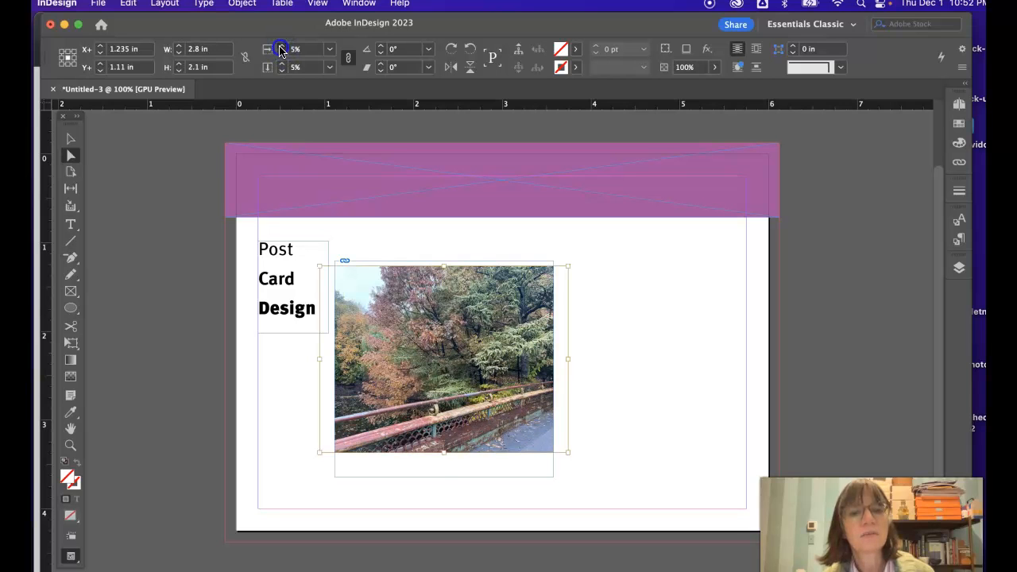
{"action": "left_click", "coordinate": [281, 47]}
{"action": "left_click", "coordinate": [281, 47]}
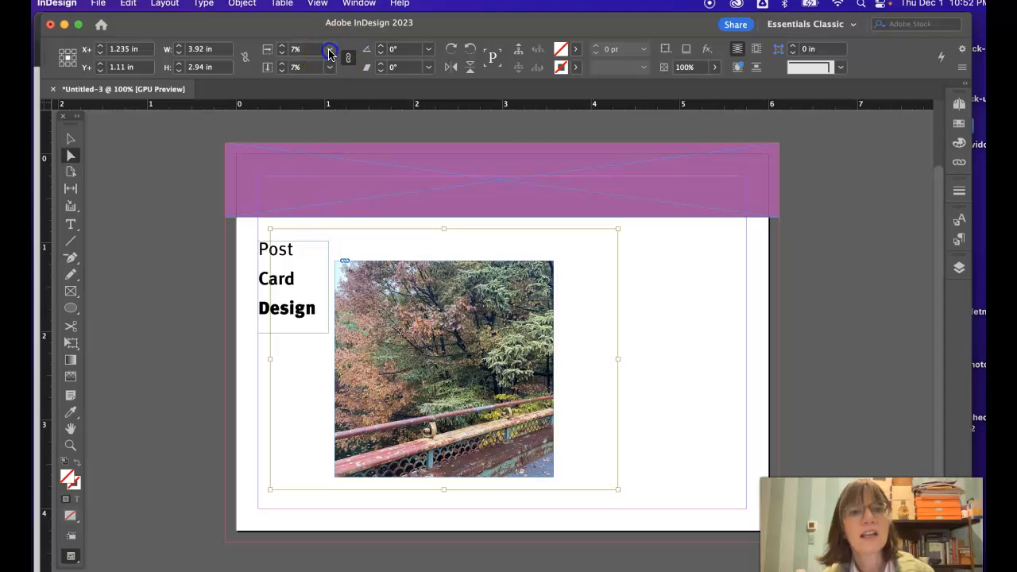
{"action": "left_click", "coordinate": [329, 51]}
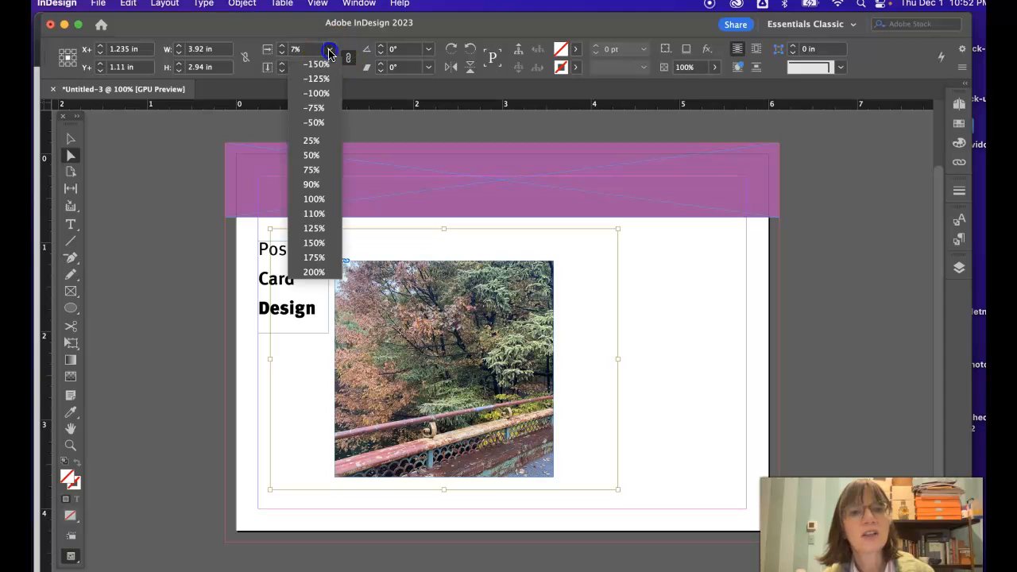
{"action": "left_click", "coordinate": [312, 155]}
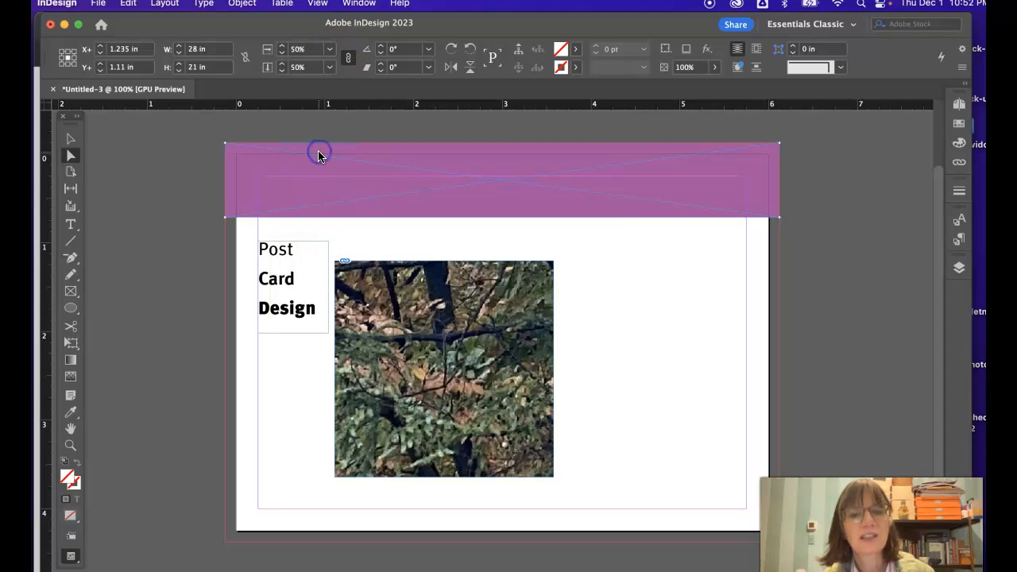
Step: Reposition the enlarged image content to about X+ -0.2 in, Y+ -0.07 in and scale it proportionally to 25%
{"action": "left_click_drag", "start_coordinate": [457, 349], "coordinate": [401, 285]}
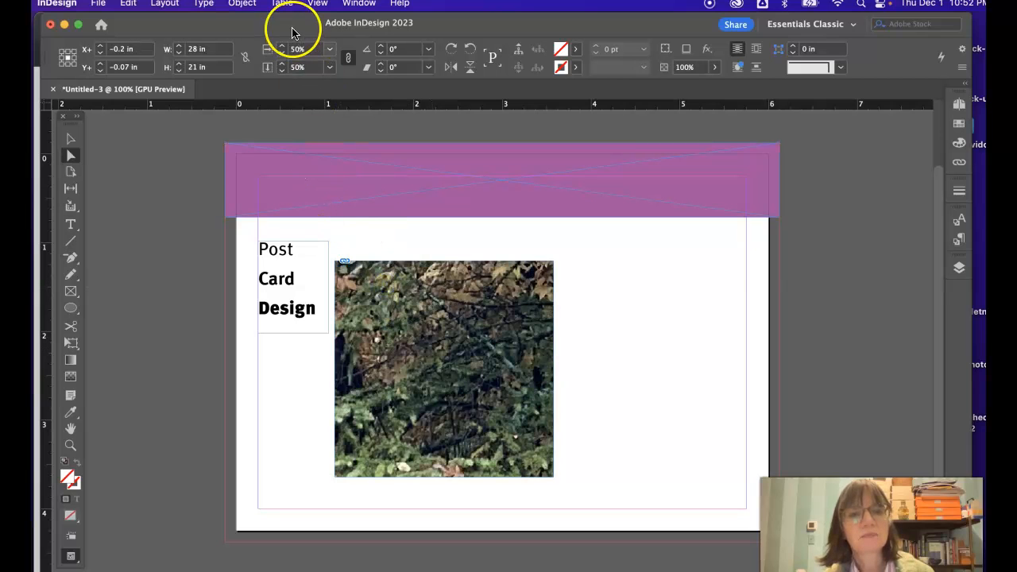
{"action": "left_click", "coordinate": [327, 50]}
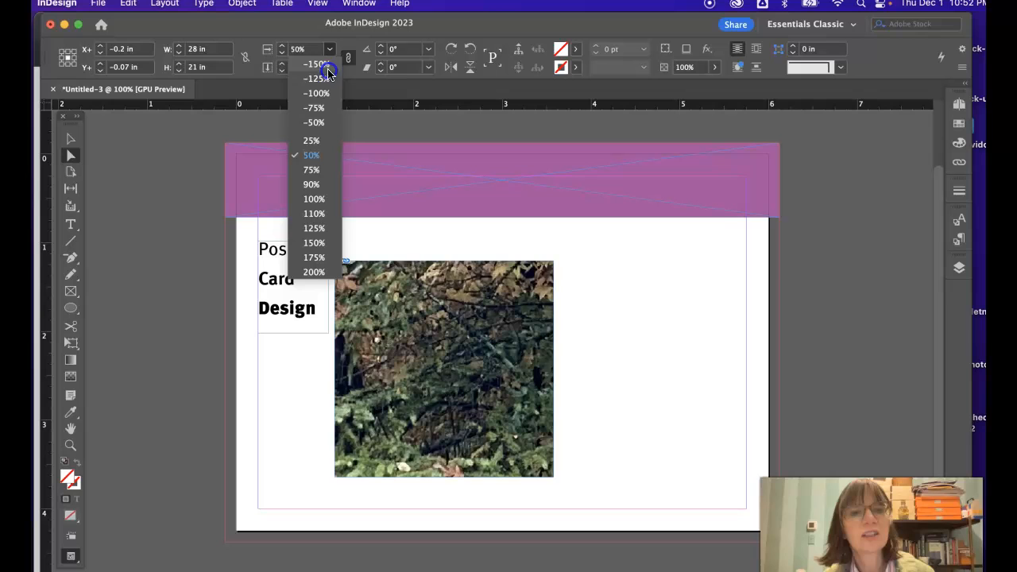
{"action": "left_click", "coordinate": [312, 140]}
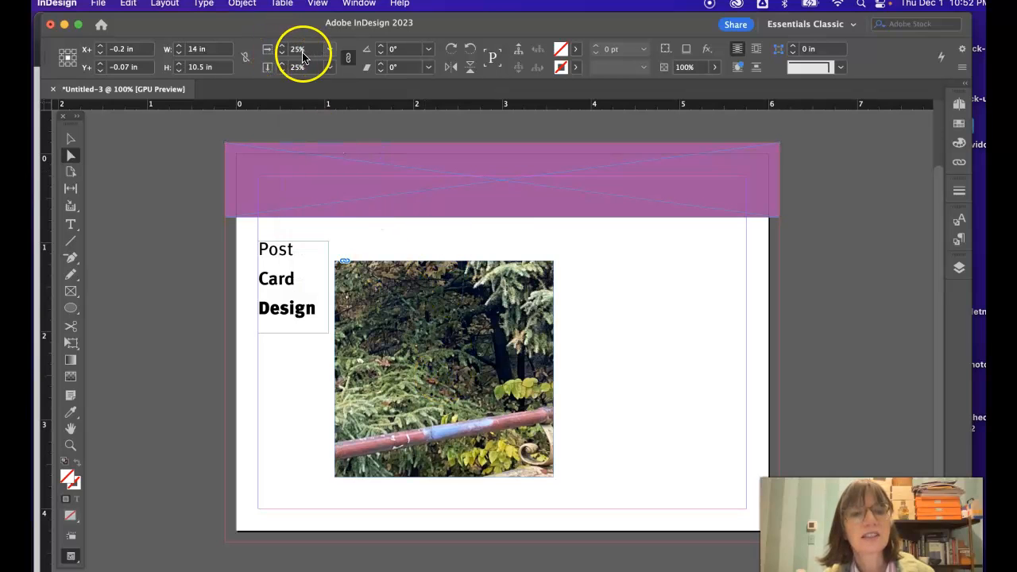
Step: Scale the image content proportionally to 6% and reposition it inside the frame to about X+ 1.3 in, Y+ 1.04 in
{"action": "left_click", "coordinate": [267, 52]}
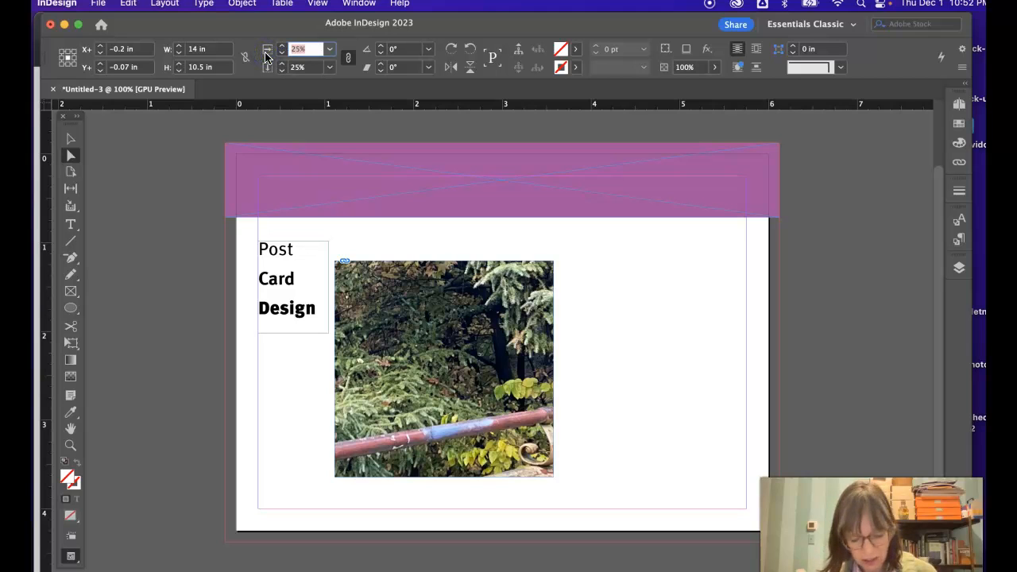
{"action": "type", "text": "6"}
{"action": "key", "text": "Return"}
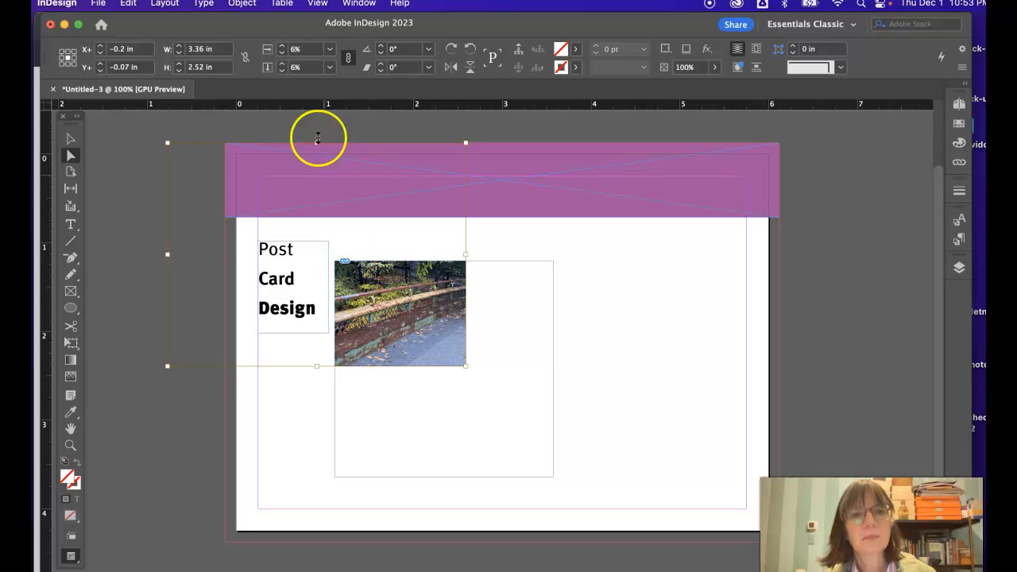
{"action": "left_click_drag", "start_coordinate": [362, 294], "coordinate": [498, 403]}
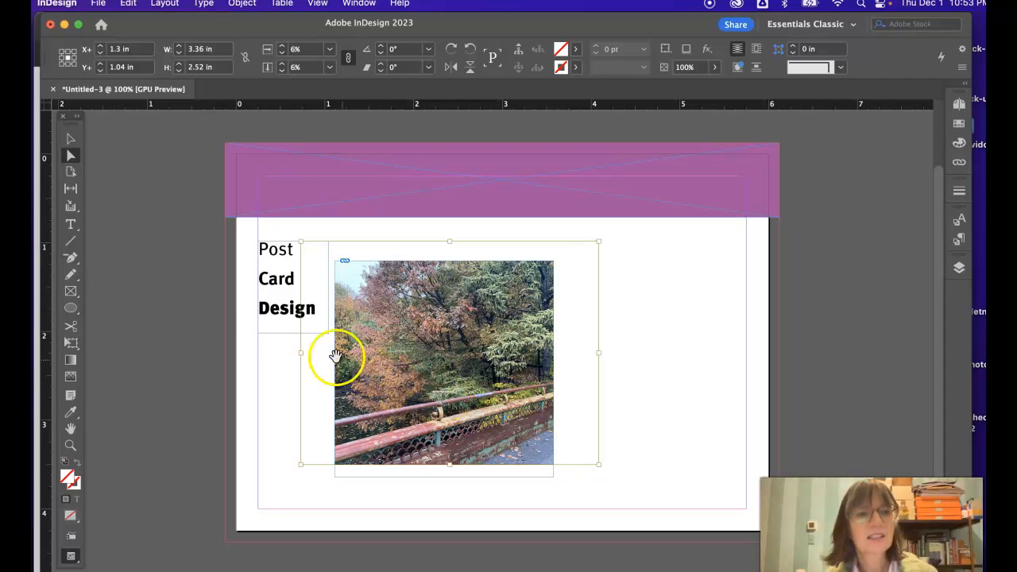
Step: Move the whole photo frame to about X 3.755 in, Y 2.285 in and shift the title text frame closer to its left side
{"action": "left_click", "coordinate": [70, 140]}
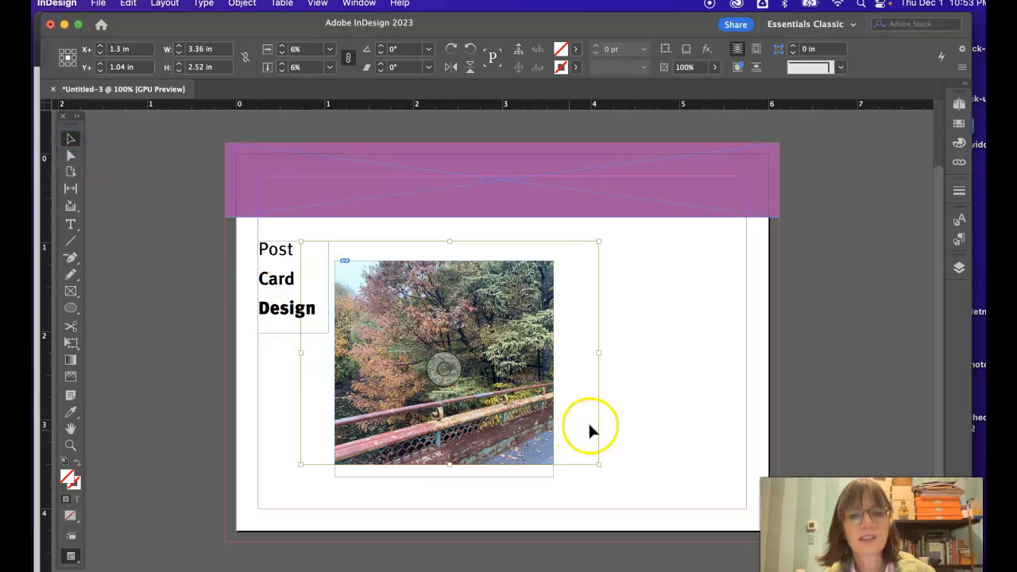
{"action": "left_click", "coordinate": [624, 420]}
{"action": "left_click", "coordinate": [535, 461]}
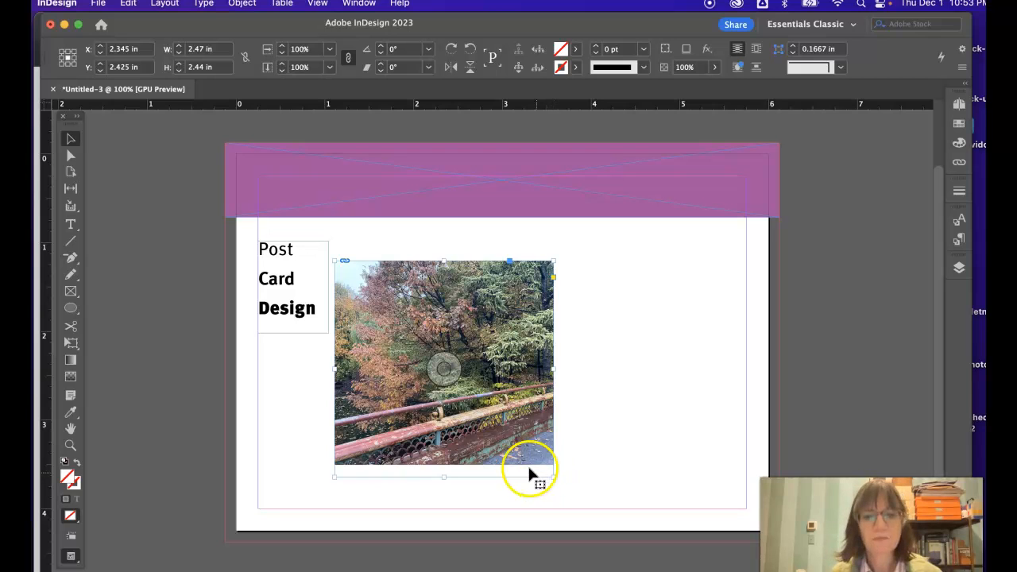
{"action": "left_click_drag", "start_coordinate": [509, 447], "coordinate": [635, 439]}
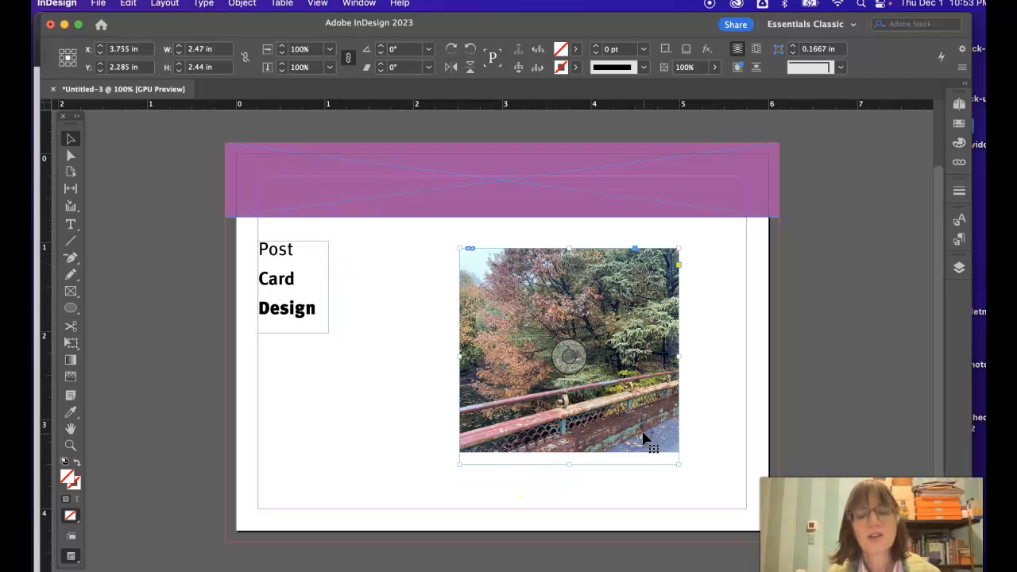
{"action": "left_click_drag", "start_coordinate": [295, 302], "coordinate": [399, 340]}
Step: Try several CMYK mixes as the purple band's fill, ending with a dark red of C=0 M=100 Y=68 K=31 from the color spectrum
{"action": "left_click", "coordinate": [276, 167]}
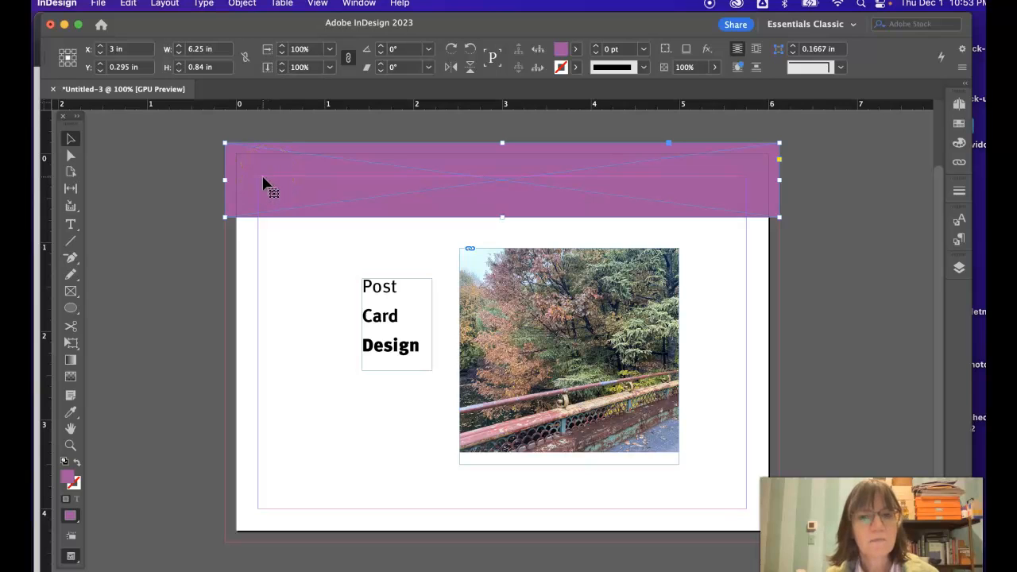
{"action": "scroll", "coordinate": [318, 191], "scroll_direction": "right", "scroll_amount": 3}
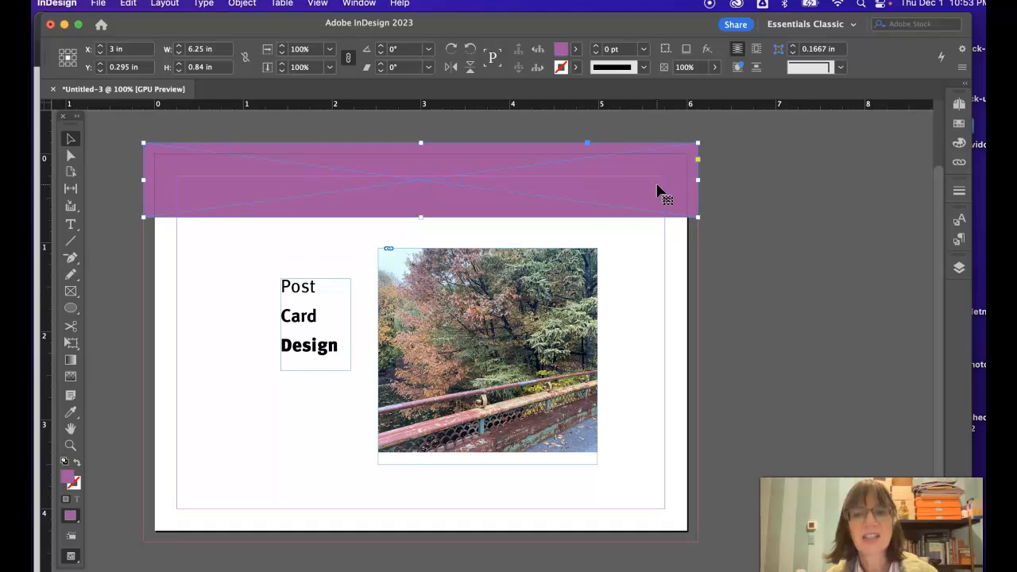
{"action": "scroll", "coordinate": [914, 184], "scroll_direction": "right", "scroll_amount": 1}
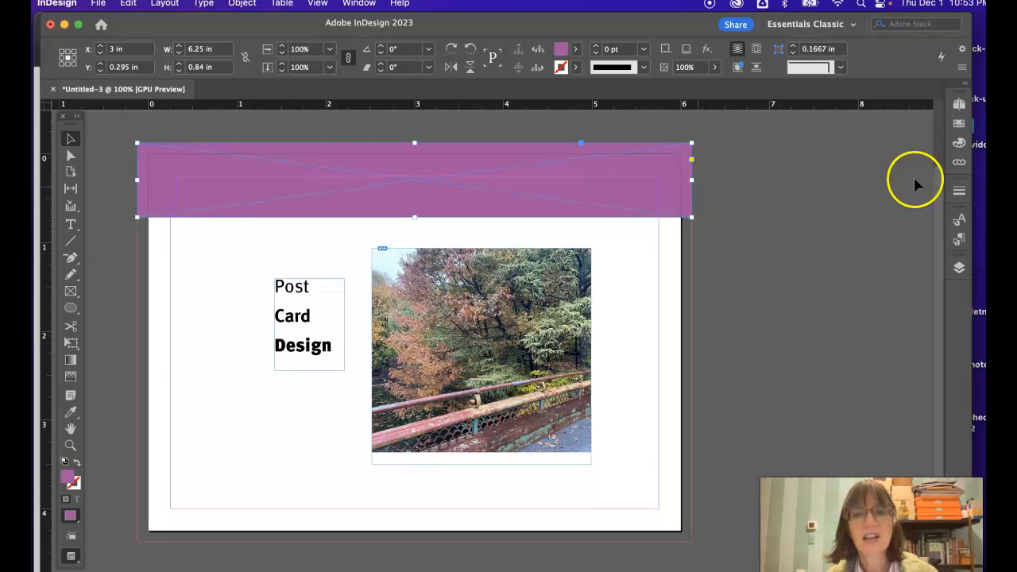
{"action": "left_click", "coordinate": [961, 144]}
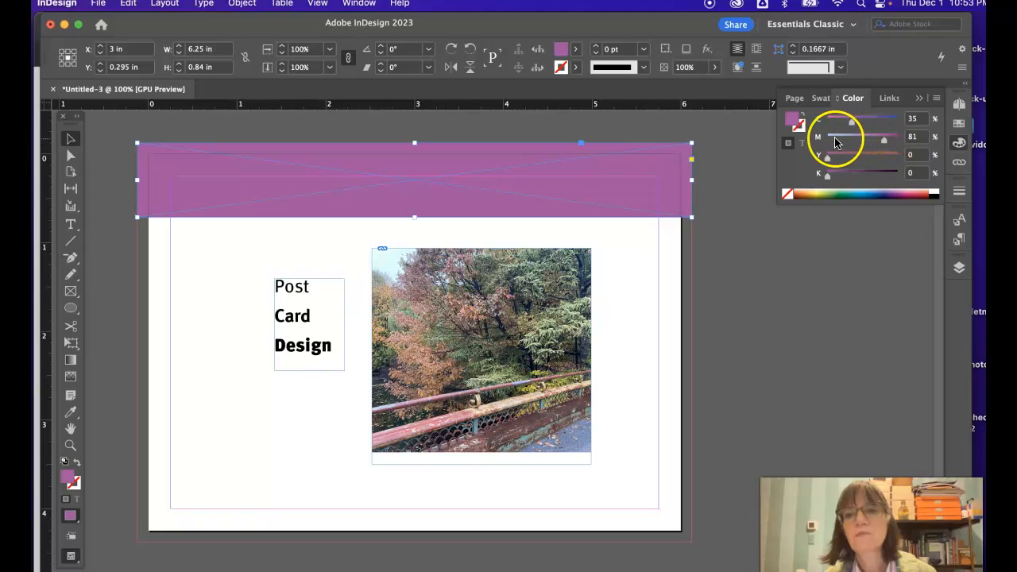
{"action": "mouse_move", "coordinate": [850, 125]}
{"action": "left_mouse_down"}
{"action": "mouse_move", "coordinate": [838, 125]}
{"action": "mouse_move", "coordinate": [862, 123]}
{"action": "left_mouse_up"}
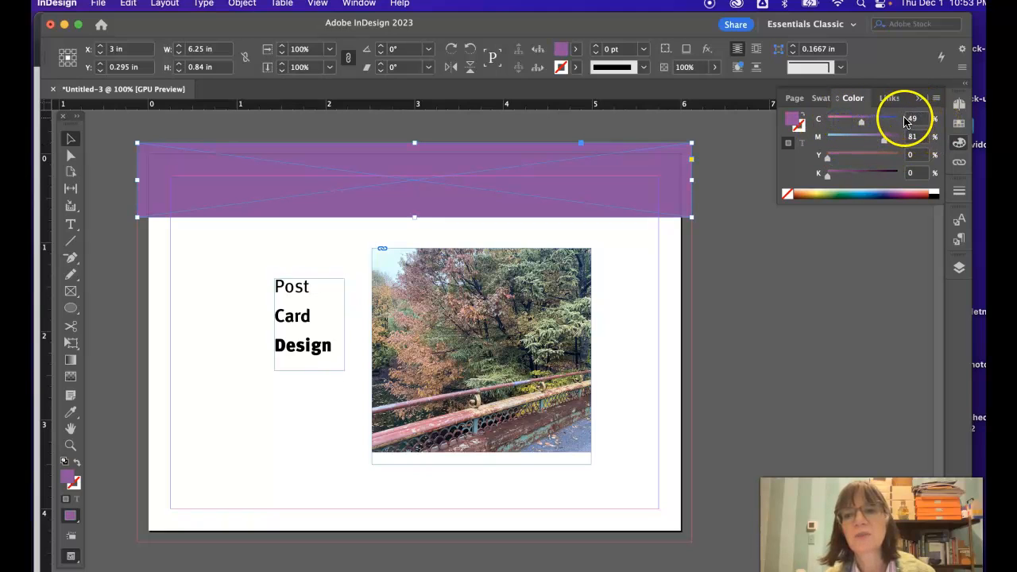
{"action": "left_click_drag", "start_coordinate": [886, 140], "coordinate": [824, 175]}
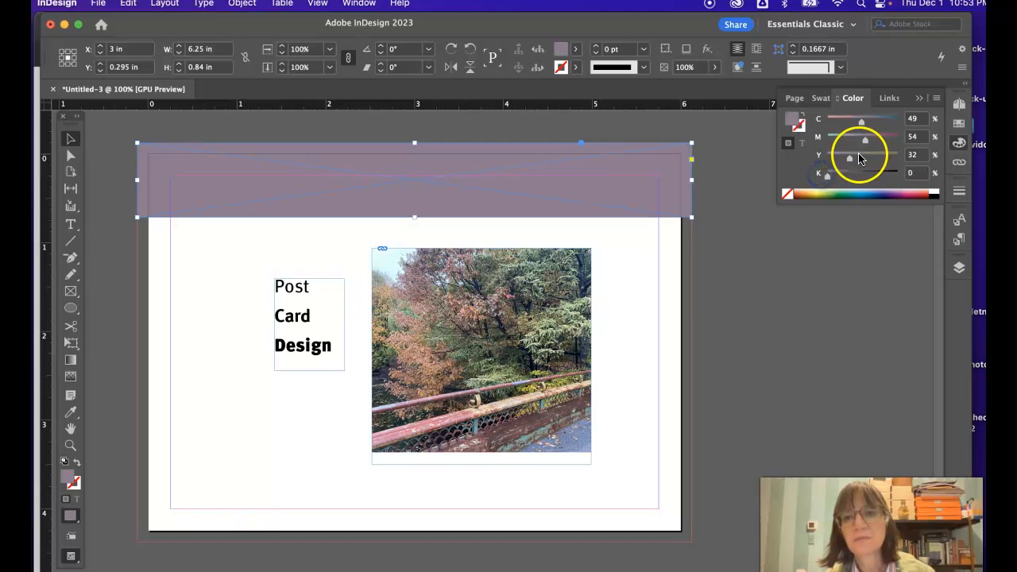
{"action": "left_click", "coordinate": [862, 193]}
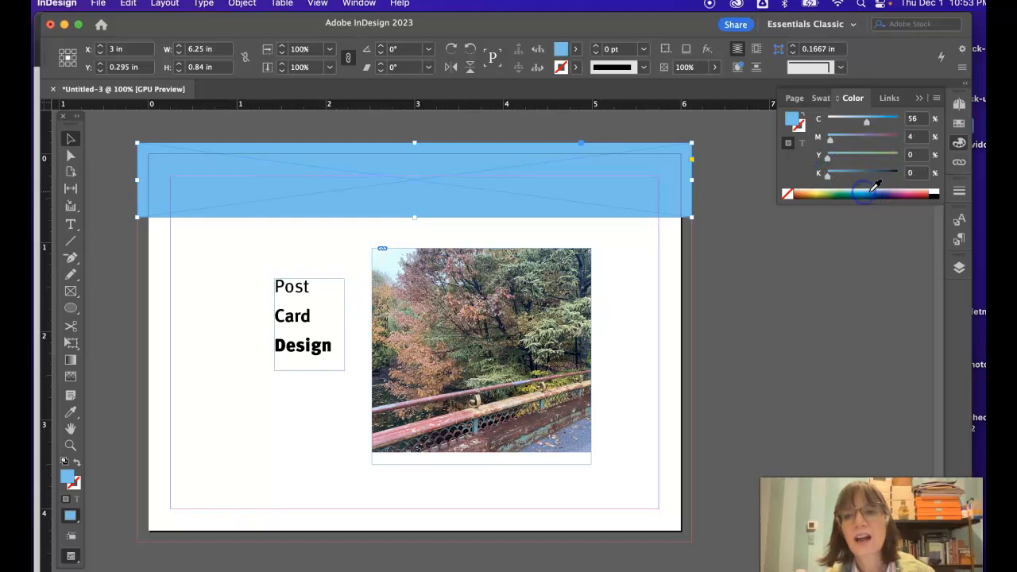
{"action": "left_click_drag", "start_coordinate": [900, 193], "coordinate": [927, 193]}
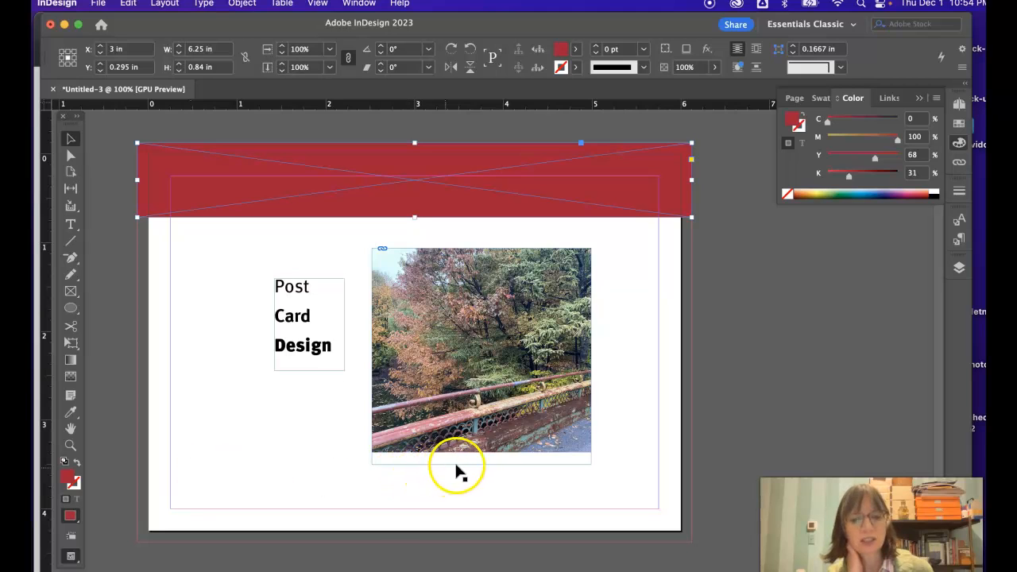
Step: Show the document's color swatches and enlarge the list enough to display all of them
{"action": "left_click", "coordinate": [959, 124]}
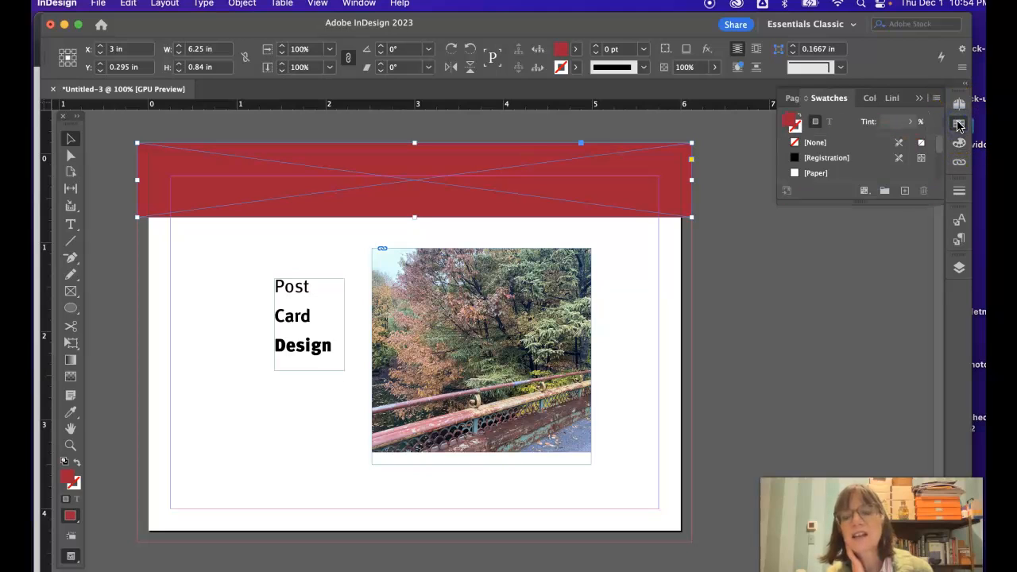
{"action": "left_click_drag", "start_coordinate": [862, 208], "coordinate": [878, 376]}
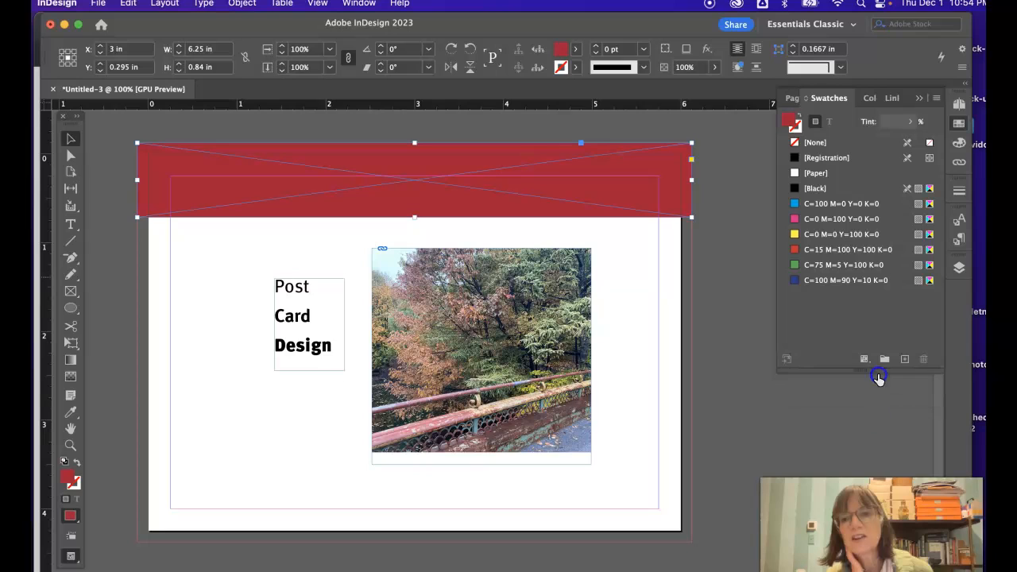
{"action": "left_click", "coordinate": [807, 102]}
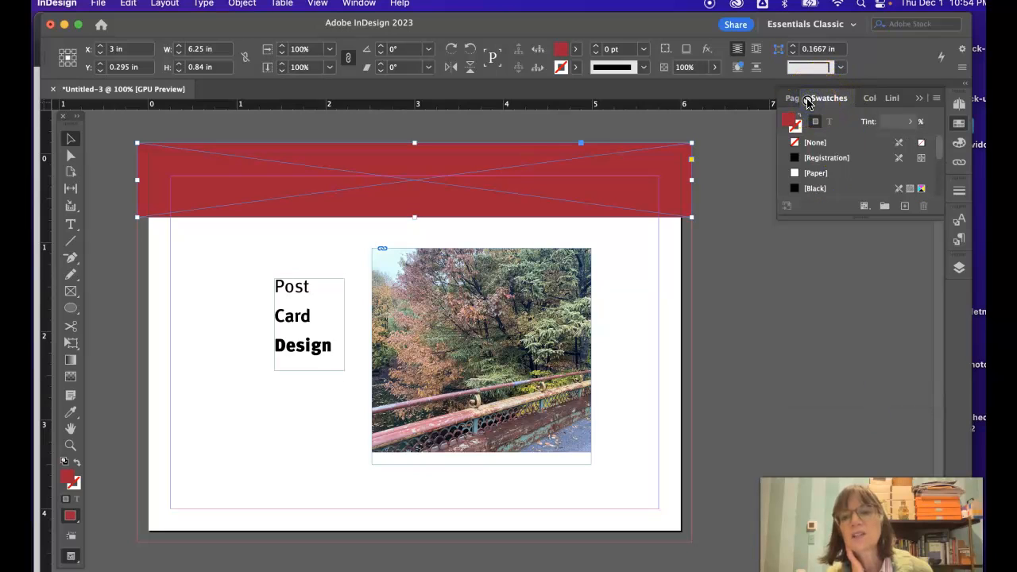
{"action": "left_click", "coordinate": [806, 102]}
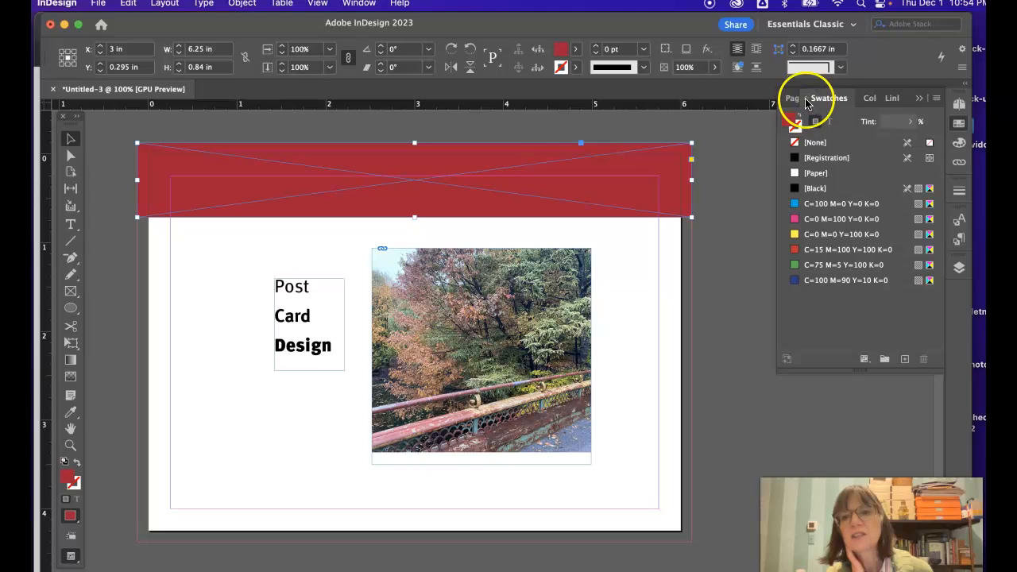
{"action": "left_click", "coordinate": [919, 99]}
{"action": "left_click", "coordinate": [958, 124]}
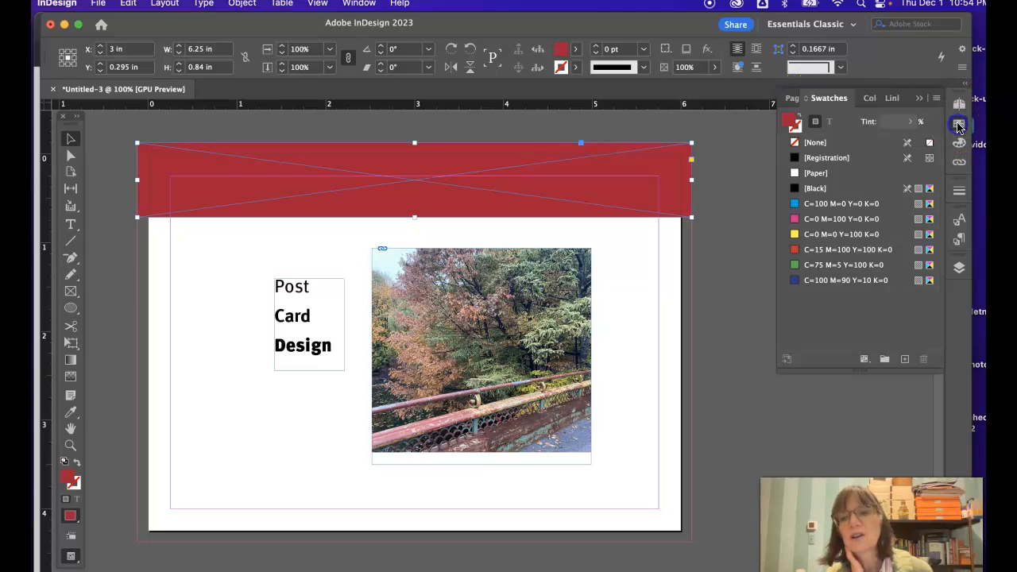
{"action": "left_click", "coordinate": [935, 99]}
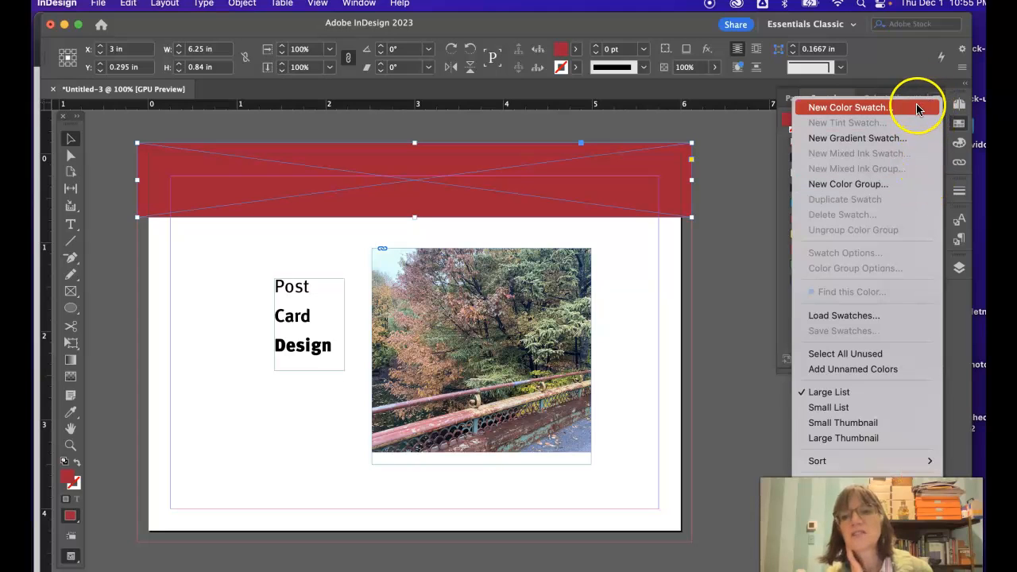
{"action": "left_click", "coordinate": [773, 200]}
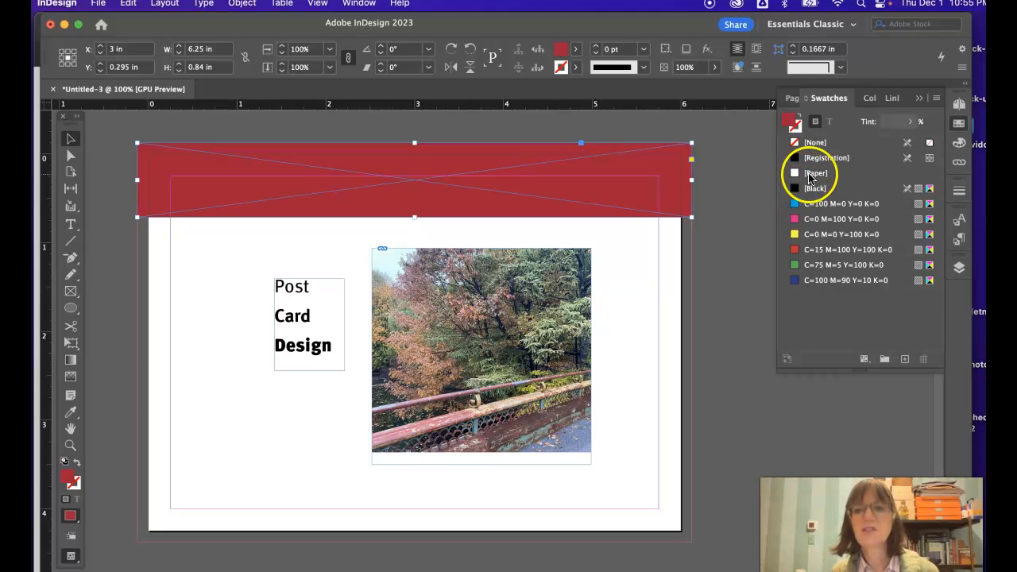
{"action": "left_click", "coordinate": [798, 123]}
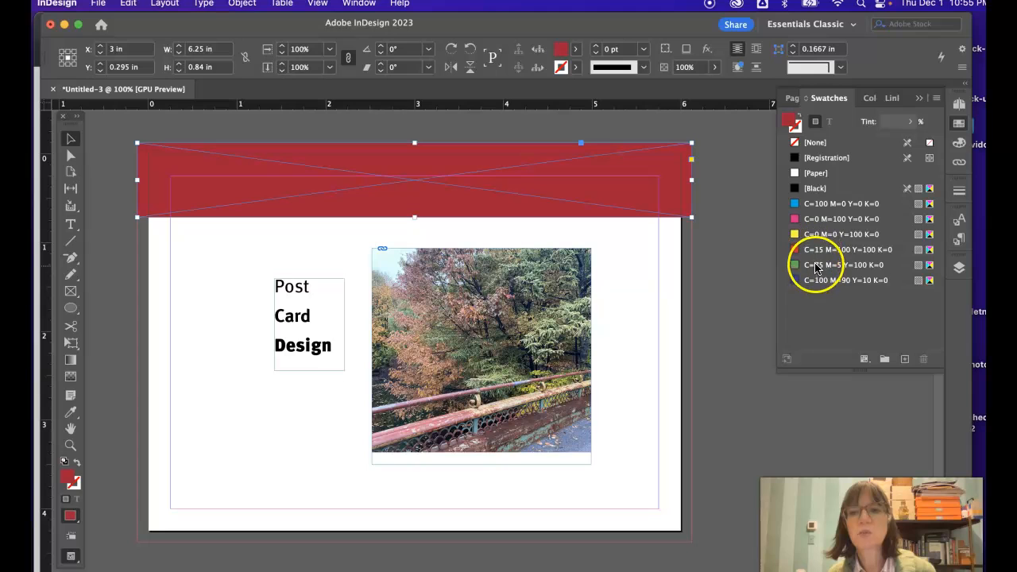
Step: Create a new CMYK process color swatch with C=0 M=60 Y=30 K=31 for the selected band
{"action": "left_click", "coordinate": [935, 98]}
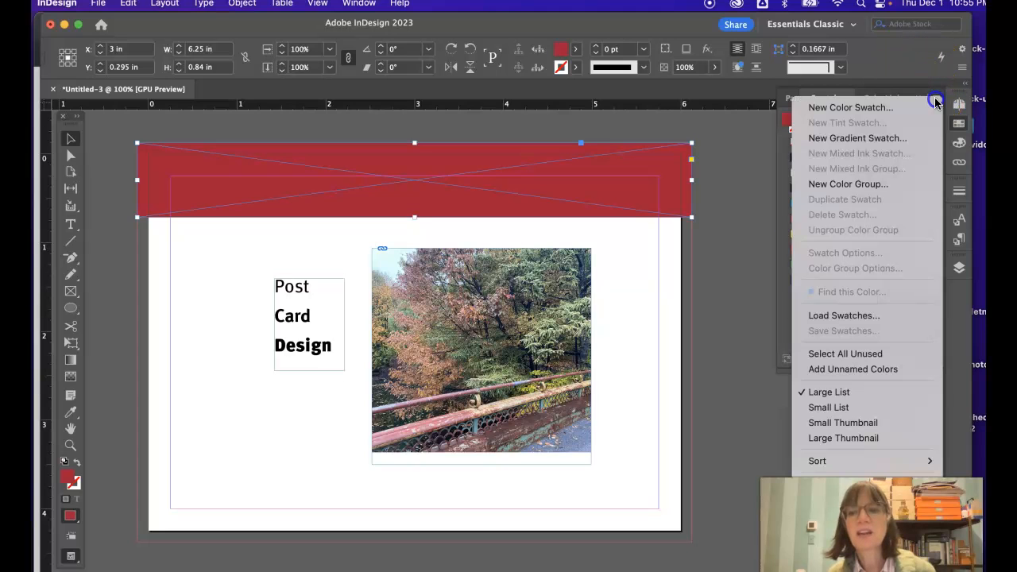
{"action": "left_click", "coordinate": [890, 108]}
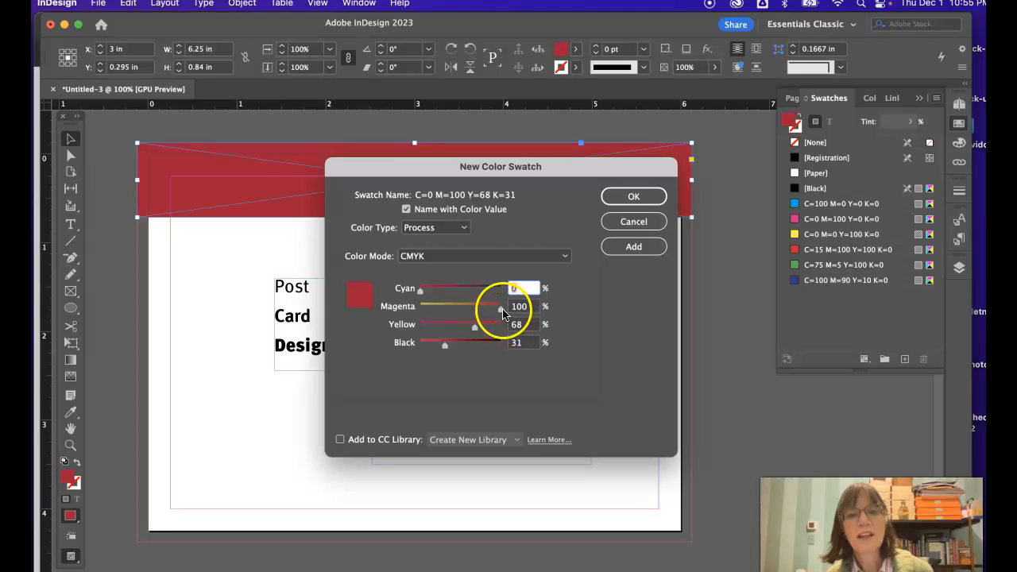
{"action": "left_click_drag", "start_coordinate": [500, 314], "coordinate": [473, 314]}
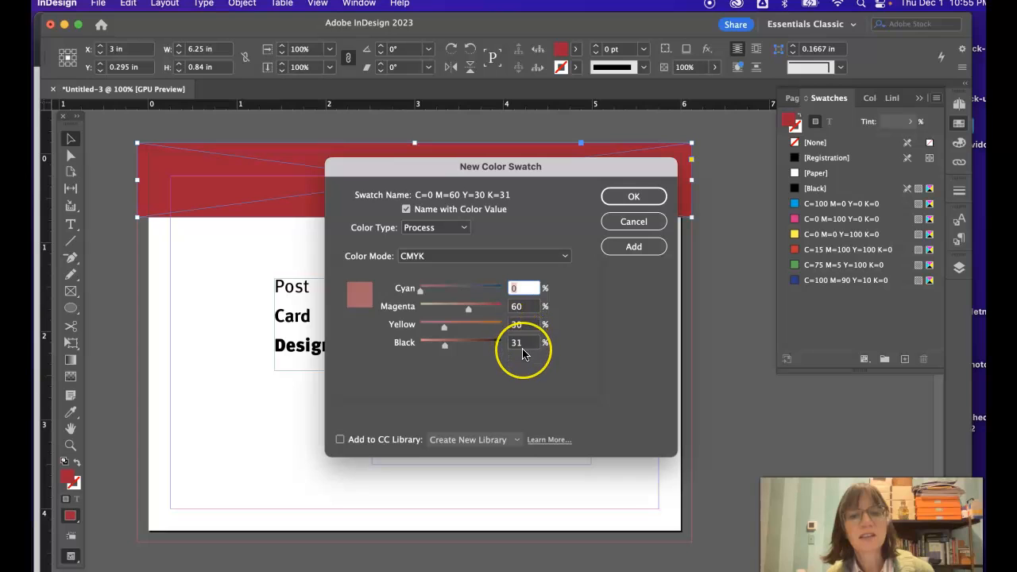
{"action": "left_click", "coordinate": [632, 199]}
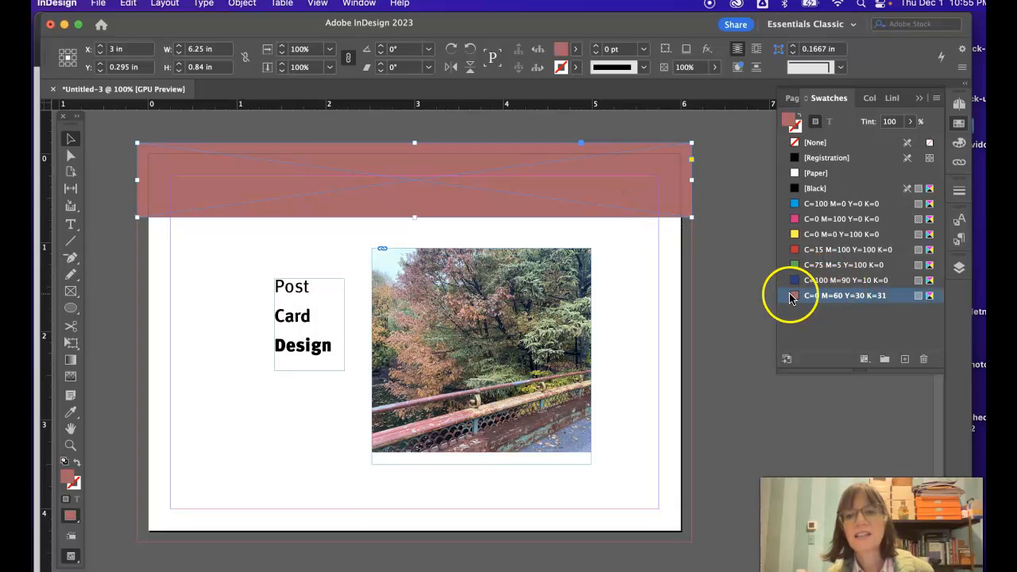
Step: Add a second CMYK process swatch for the band with C=40 M=79 Y=30 K=31
{"action": "left_click", "coordinate": [936, 102]}
{"action": "left_click", "coordinate": [917, 105]}
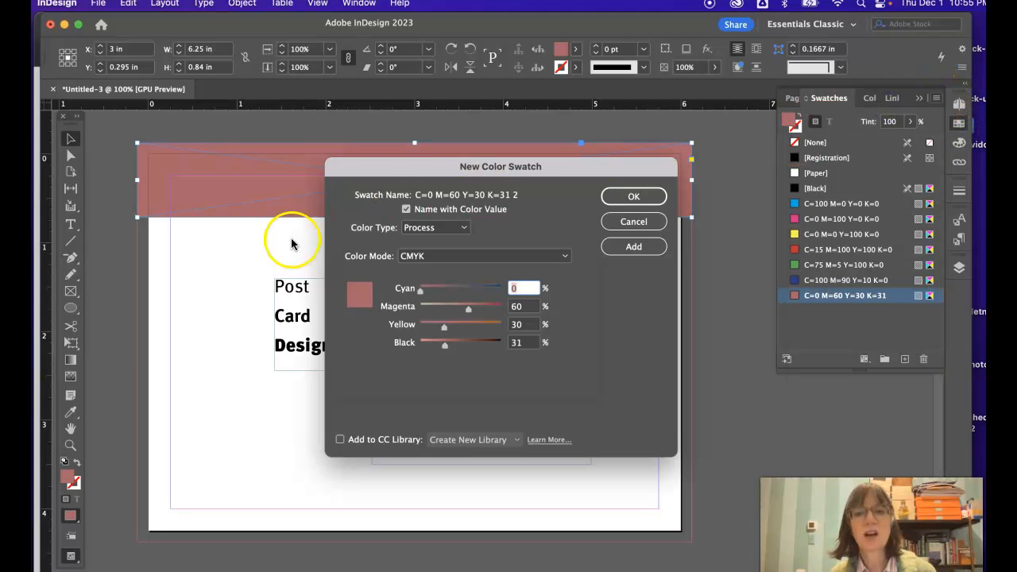
{"action": "left_click_drag", "start_coordinate": [420, 289], "coordinate": [458, 291]}
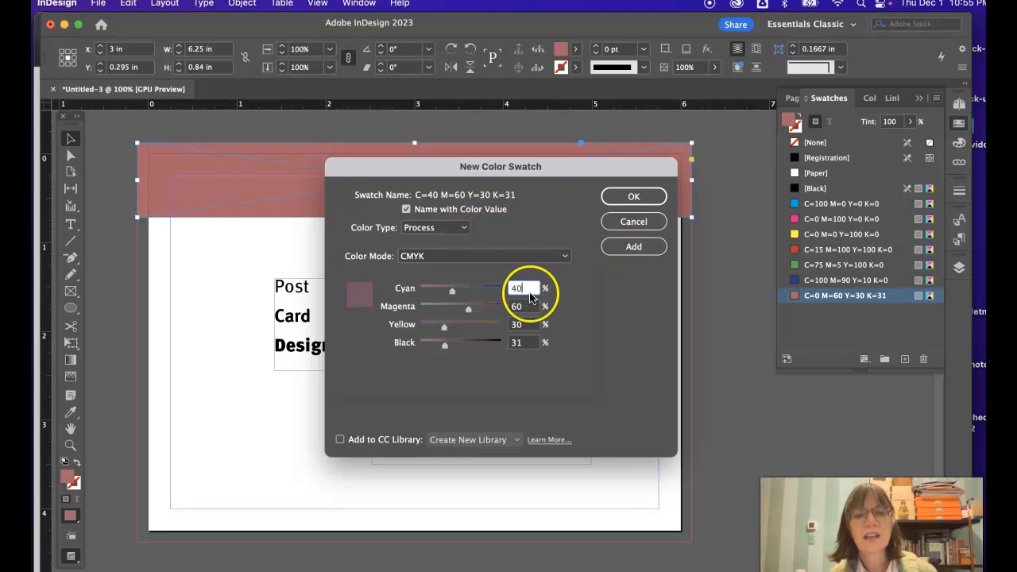
{"action": "left_click_drag", "start_coordinate": [466, 307], "coordinate": [484, 309]}
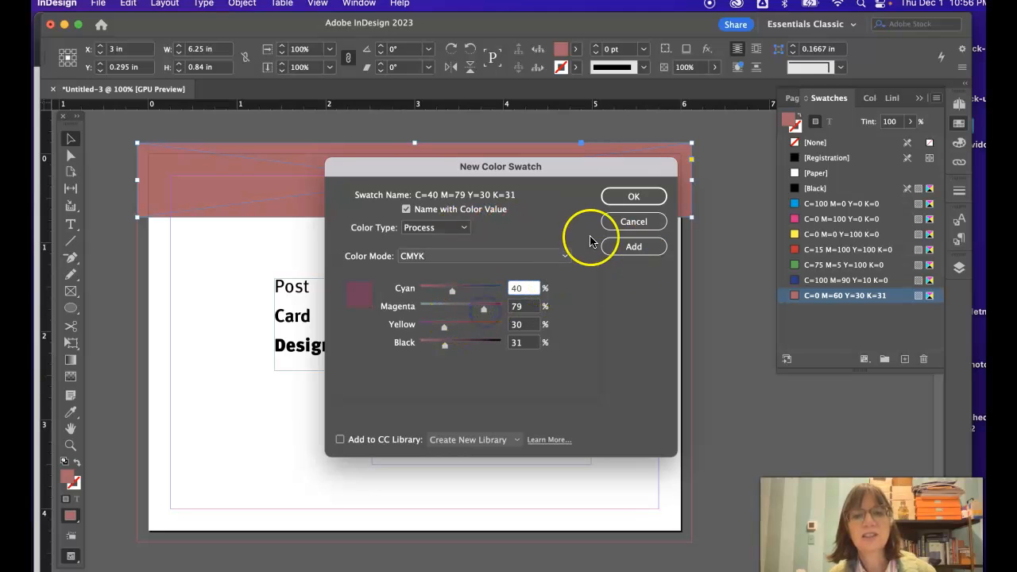
{"action": "left_click", "coordinate": [633, 199]}
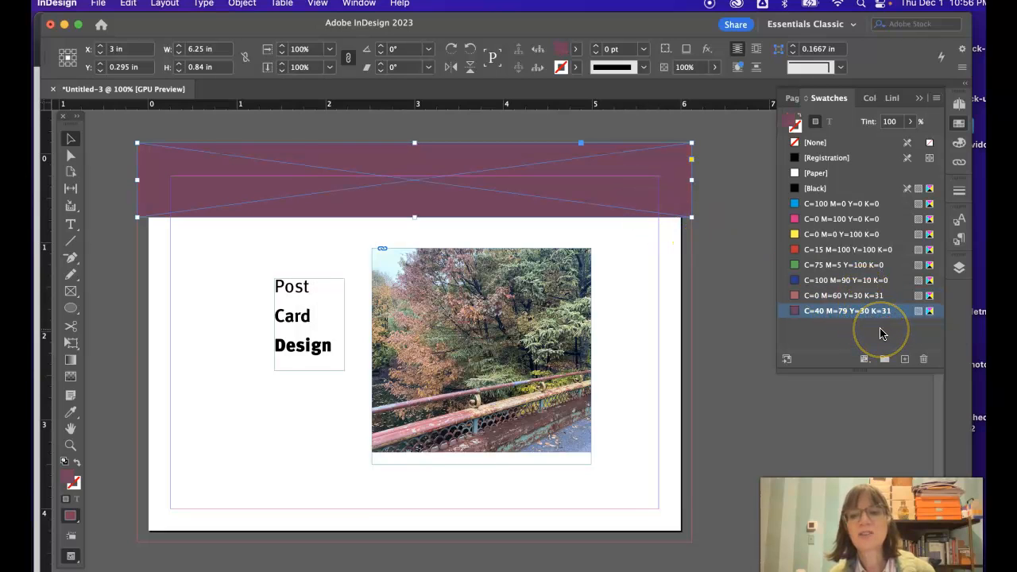
Step: Apply the dark blue swatch to the selected band and redefine it as C=100 M=64 Y=39 K=0
{"action": "double_click", "coordinate": [854, 282]}
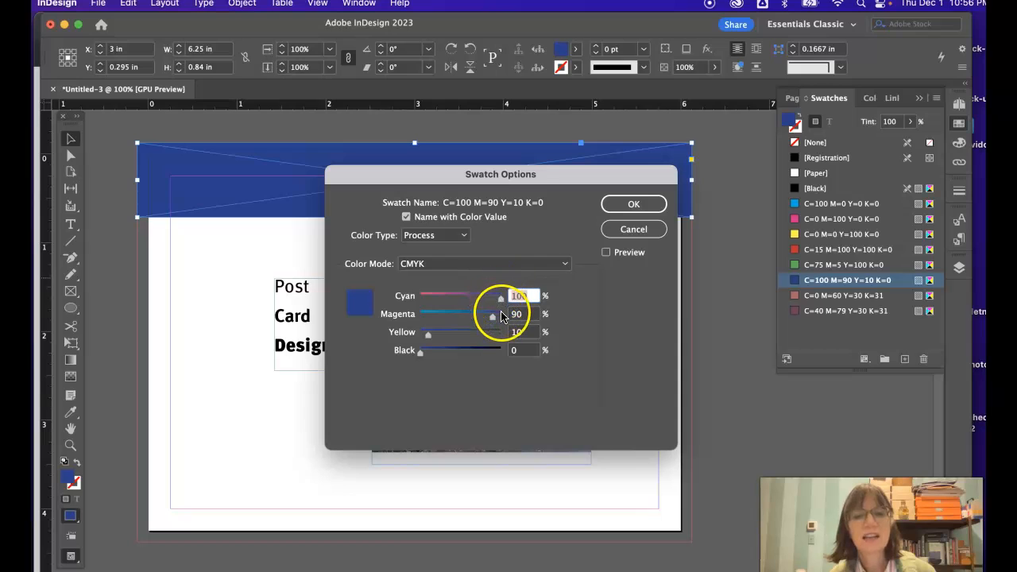
{"action": "left_click_drag", "start_coordinate": [492, 317], "coordinate": [449, 336]}
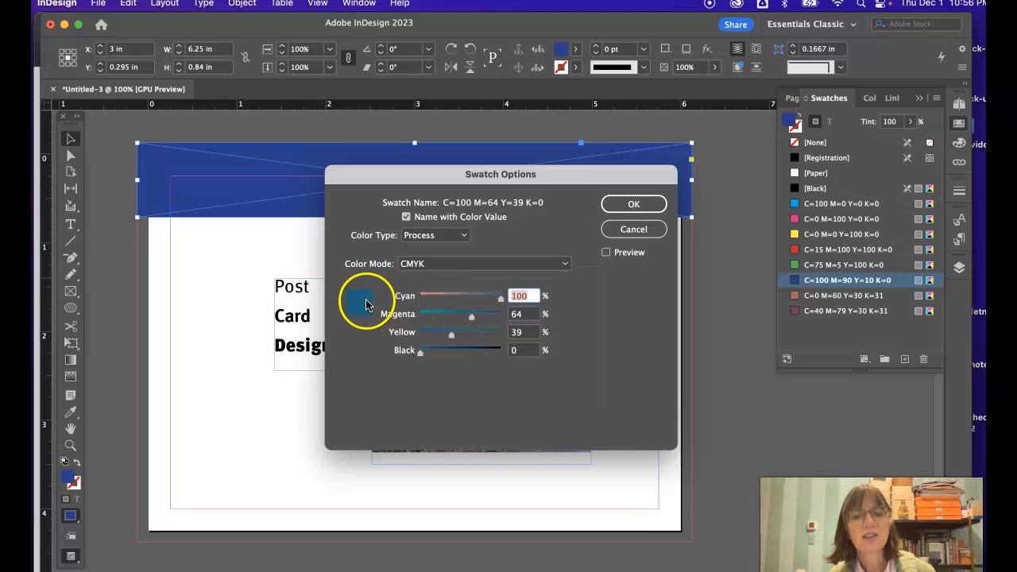
{"action": "left_click", "coordinate": [640, 208]}
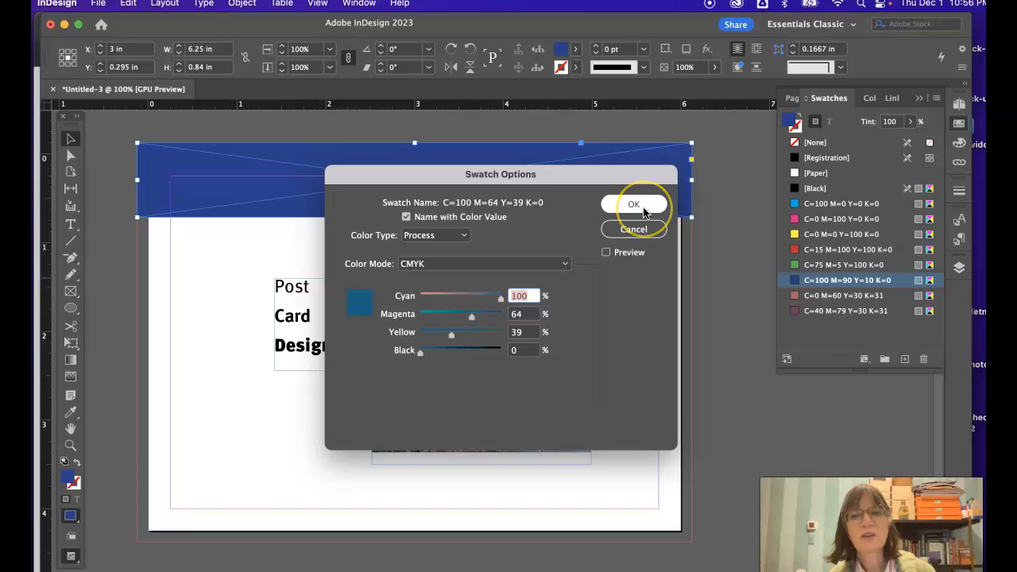
{"action": "left_click", "coordinate": [634, 205]}
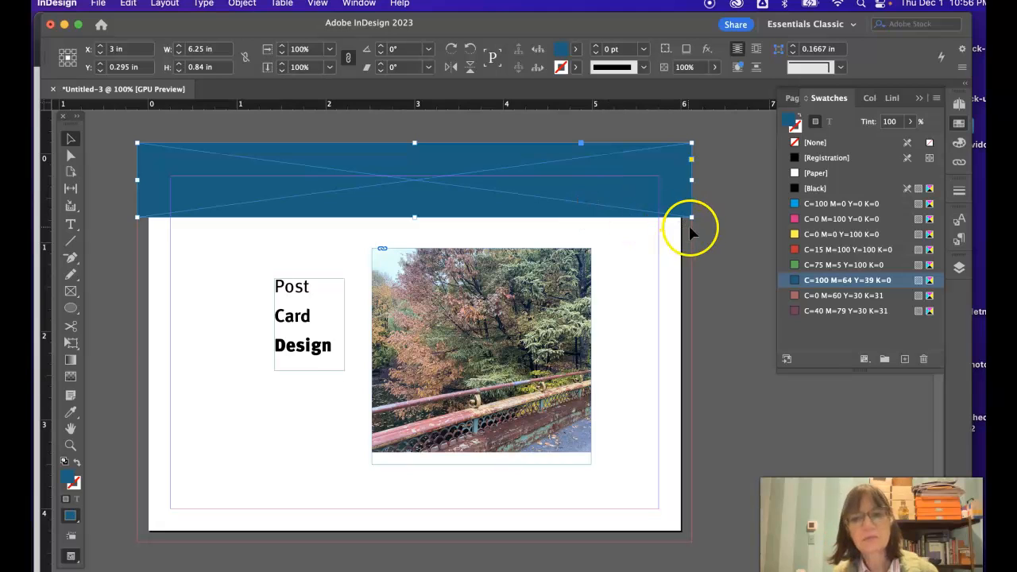
Step: Delete the yellow swatch C=0 M=0 Y=100 K=0 with nothing on the page selected, undoing any yellow fill on the band
{"action": "left_click", "coordinate": [833, 234]}
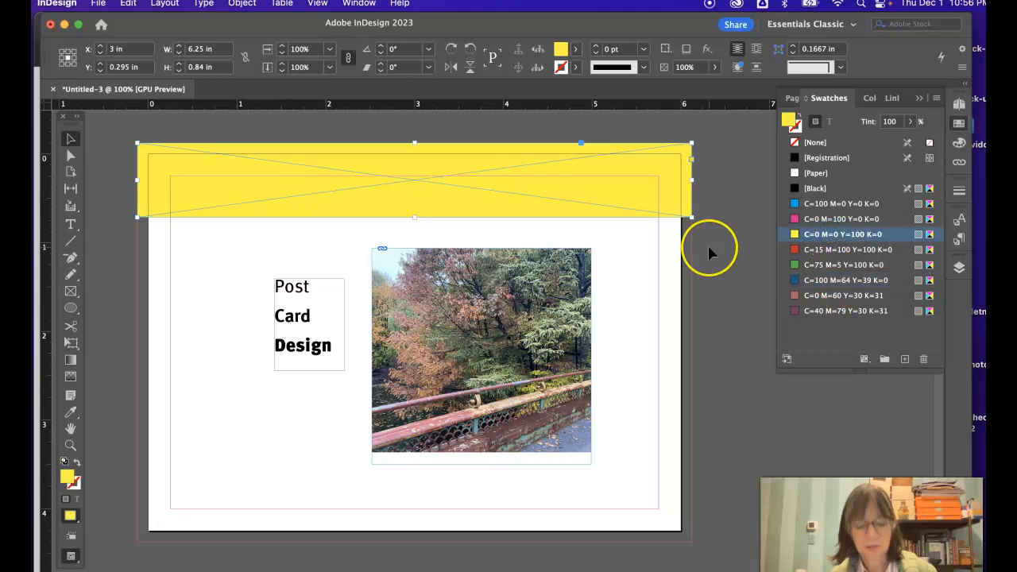
{"action": "key", "text": "super+z"}
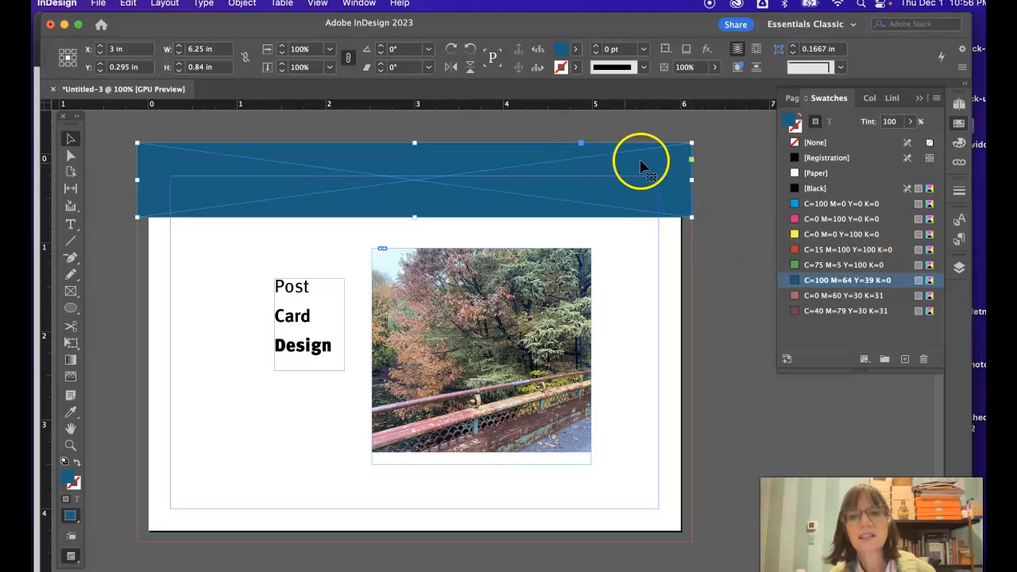
{"action": "left_click", "coordinate": [723, 210]}
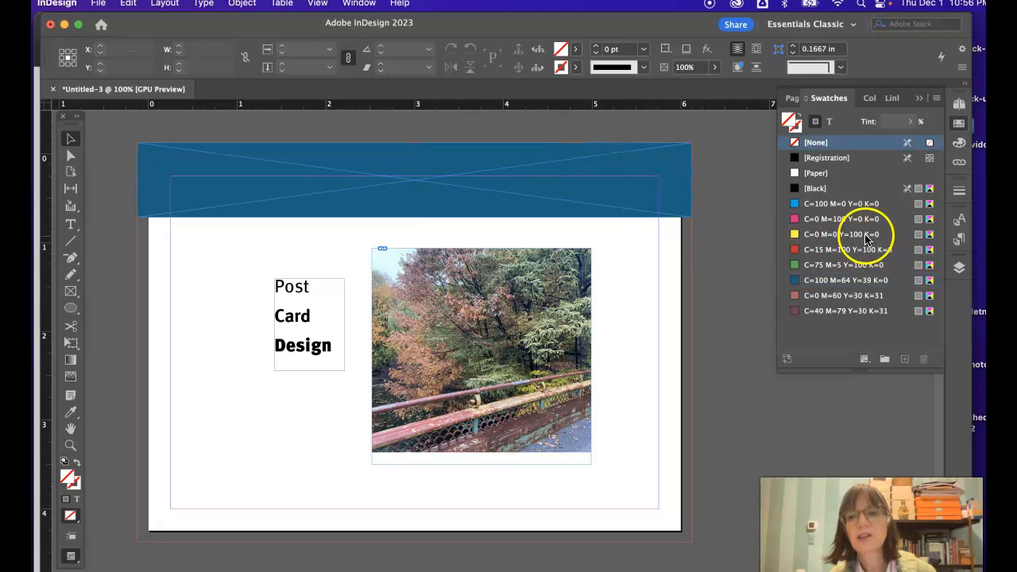
{"action": "left_click", "coordinate": [865, 235]}
{"action": "left_click", "coordinate": [922, 358]}
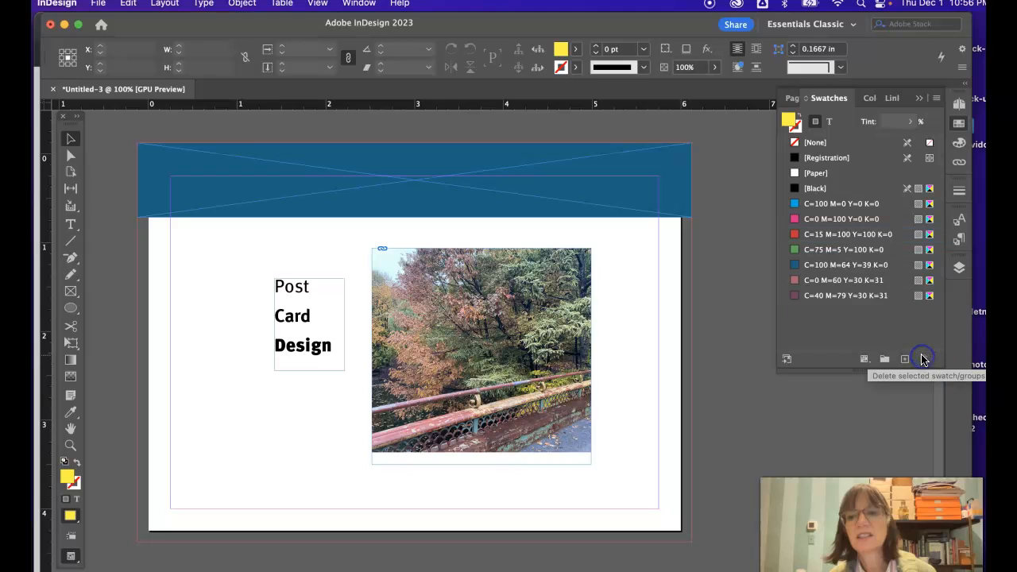
Step: Delete the C=100 M=64 Y=39 K=0 swatch used by the band and replace it with the defined swatch C=0 M=60 Y=30 K=31
{"action": "left_click", "coordinate": [838, 266]}
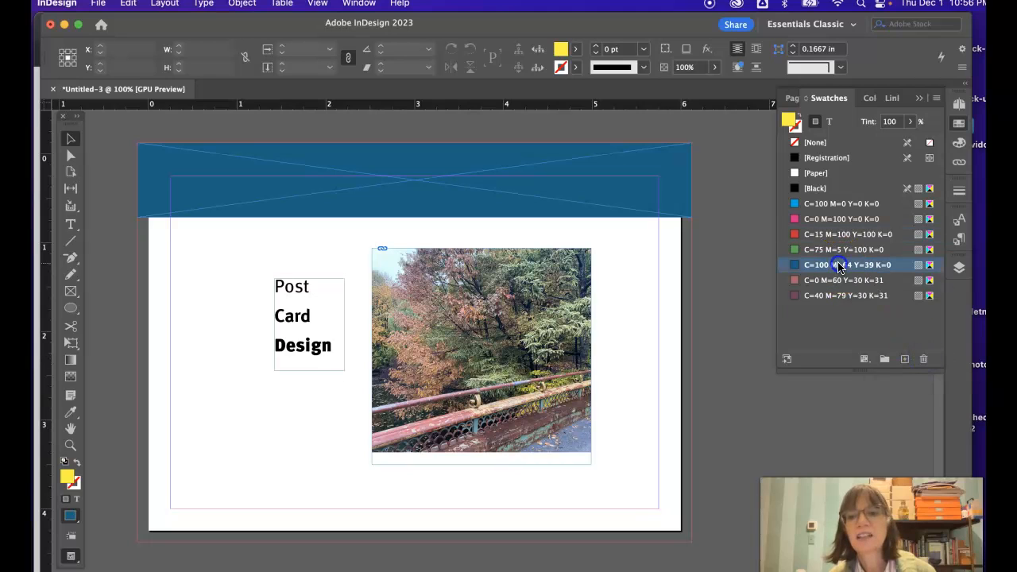
{"action": "left_click", "coordinate": [923, 360]}
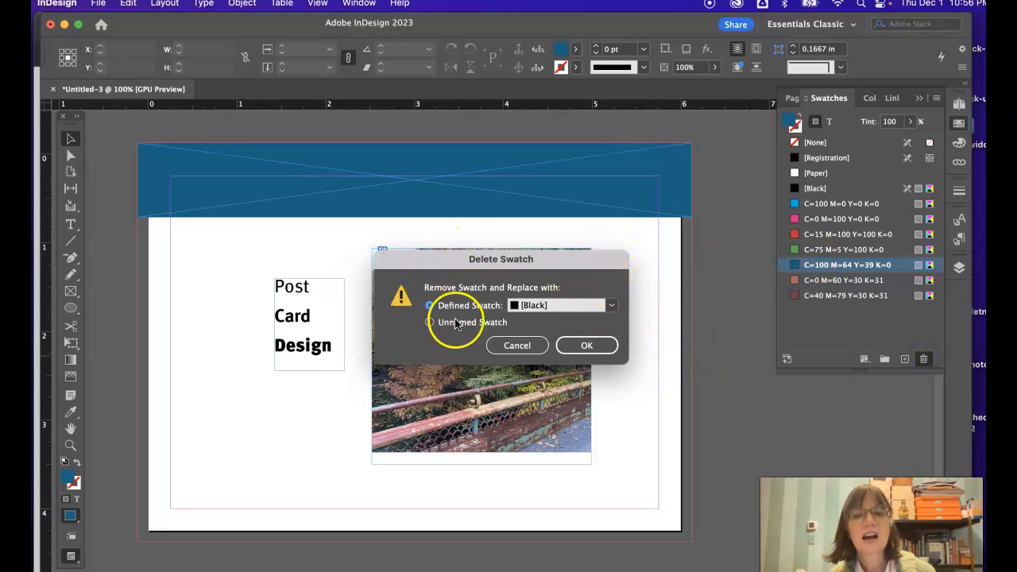
{"action": "left_click", "coordinate": [610, 306]}
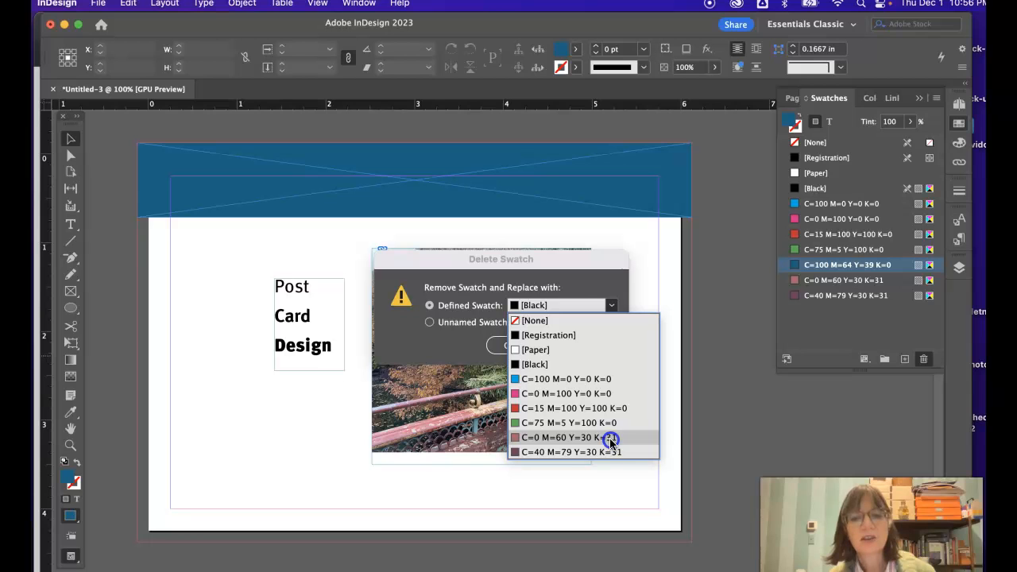
{"action": "left_click", "coordinate": [611, 439]}
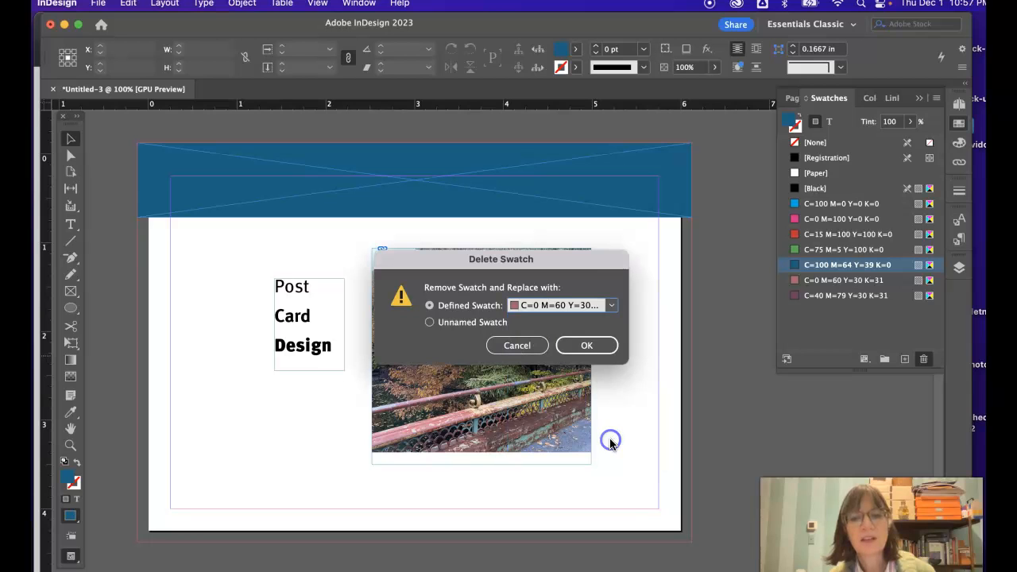
{"action": "left_click", "coordinate": [593, 345]}
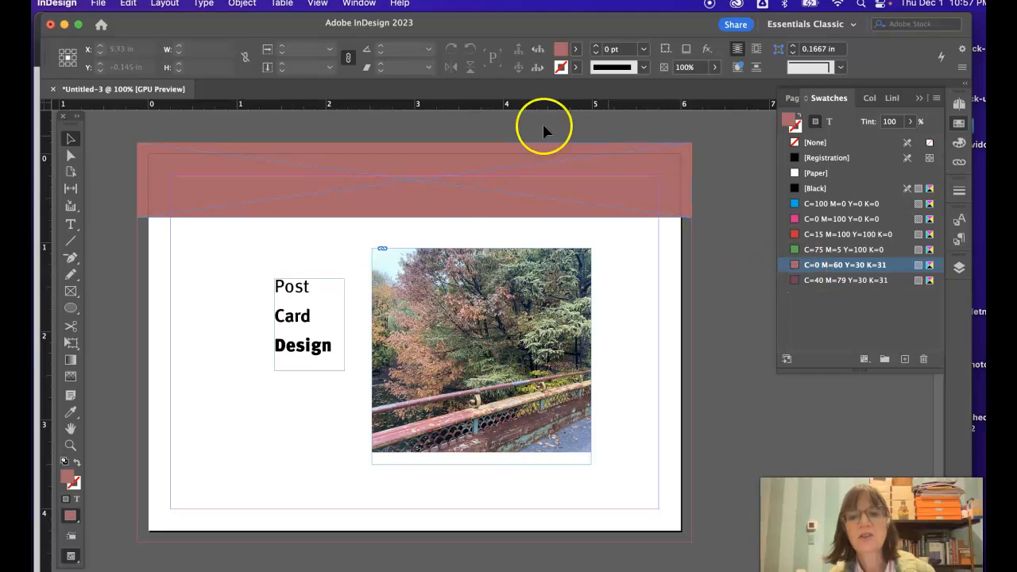